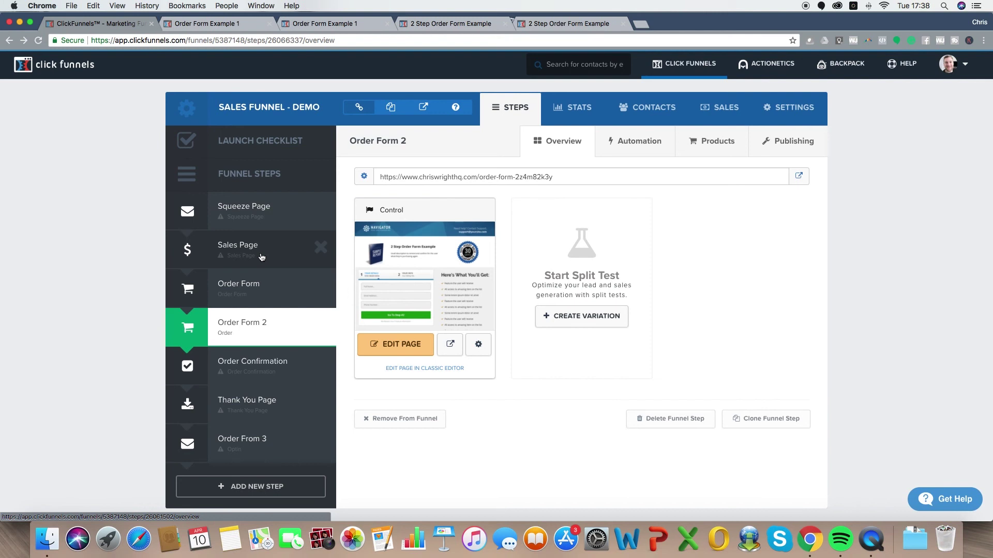
In the Order Form Example 1 preview, delete the leftover sample email and phone entries
{"action": "left_click", "coordinate": [225, 25]}
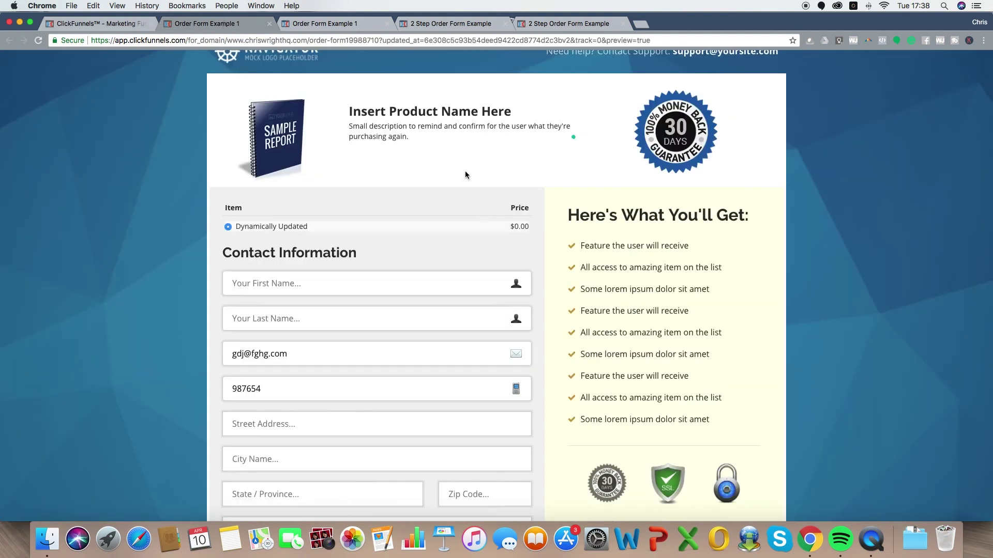
{"action": "scroll", "coordinate": [482, 207], "scroll_direction": "down", "scroll_amount": 2}
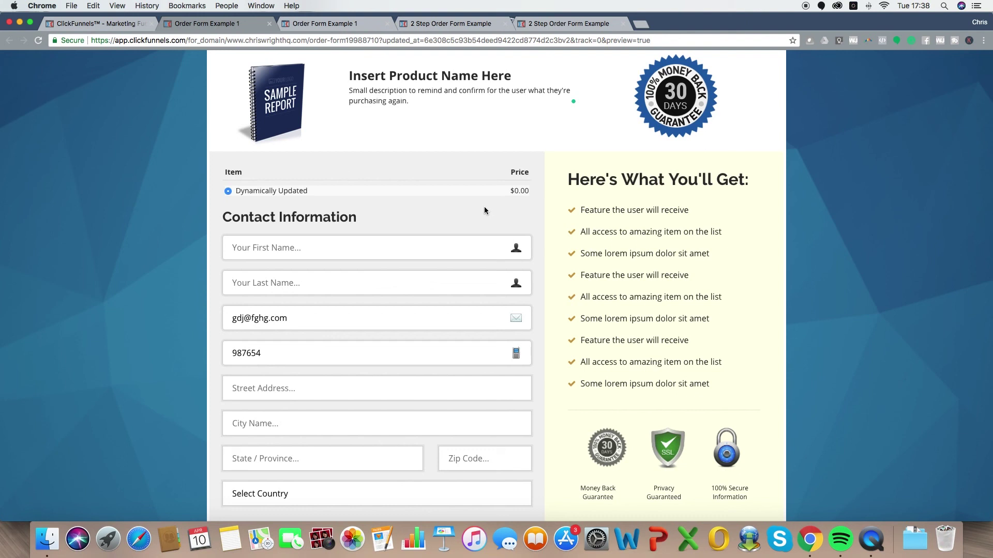
{"action": "scroll", "coordinate": [517, 223], "scroll_direction": "up", "scroll_amount": 2}
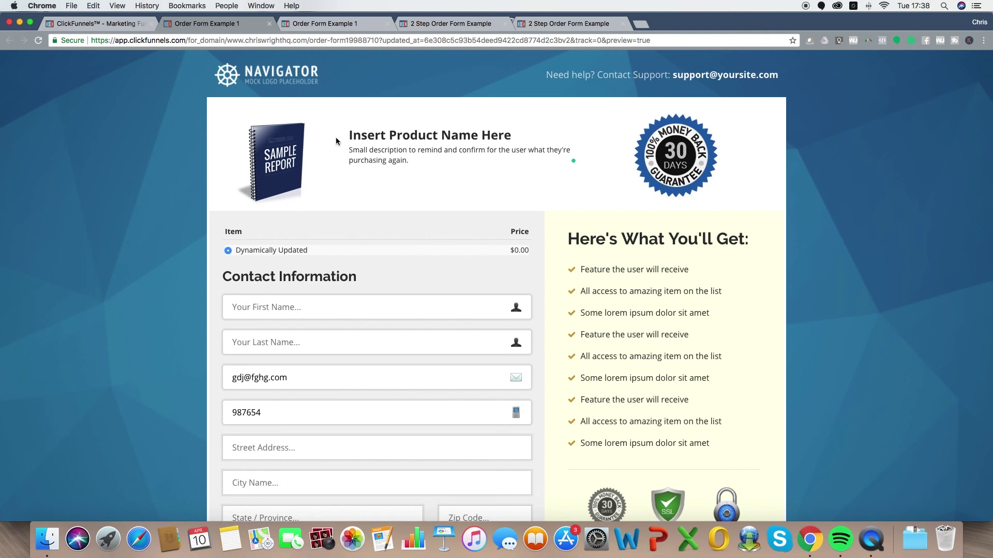
{"action": "scroll", "coordinate": [463, 210], "scroll_direction": "down", "scroll_amount": 1}
{"action": "left_click_drag", "start_coordinate": [314, 338], "coordinate": [228, 339]}
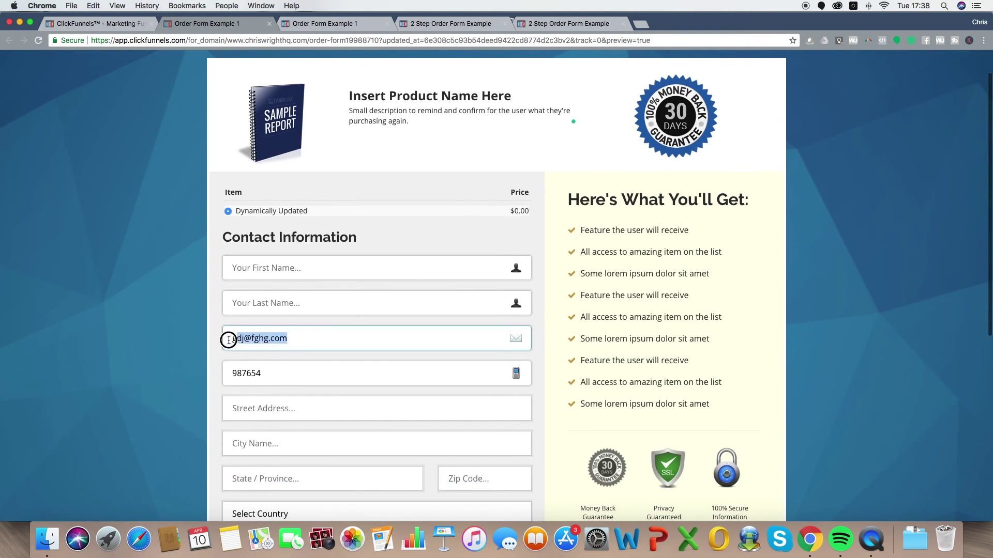
{"action": "key", "text": "BackSpace"}
{"action": "left_click_drag", "start_coordinate": [279, 373], "coordinate": [223, 373]}
{"action": "key", "text": "BackSpace"}
Scroll through the preview to review the card fields, order summary and Complete My Order button
{"action": "scroll", "coordinate": [423, 346], "scroll_direction": "up", "scroll_amount": 1}
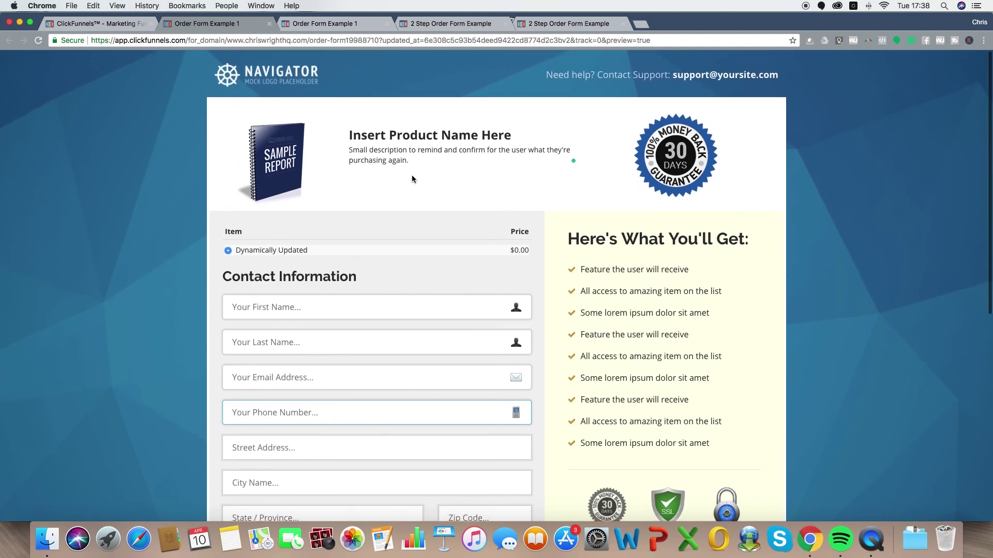
{"action": "scroll", "coordinate": [505, 188], "scroll_direction": "down", "scroll_amount": 2}
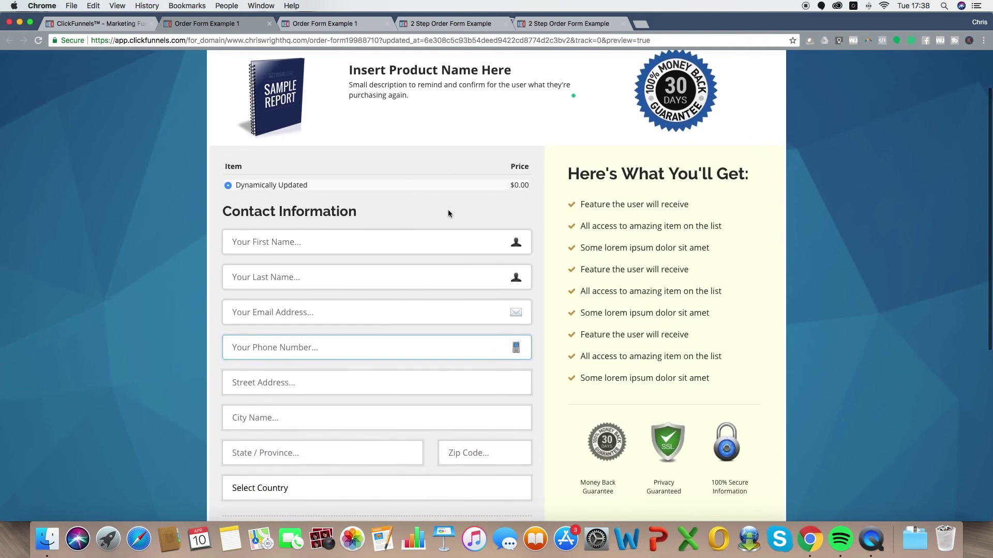
{"action": "scroll", "coordinate": [514, 163], "scroll_direction": "down", "scroll_amount": 1}
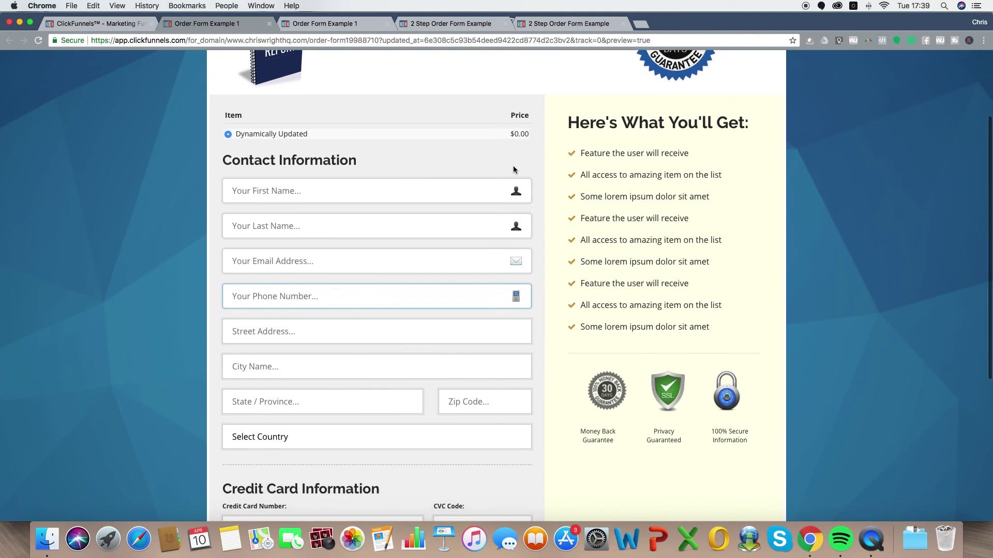
{"action": "scroll", "coordinate": [513, 166], "scroll_direction": "down", "scroll_amount": 1}
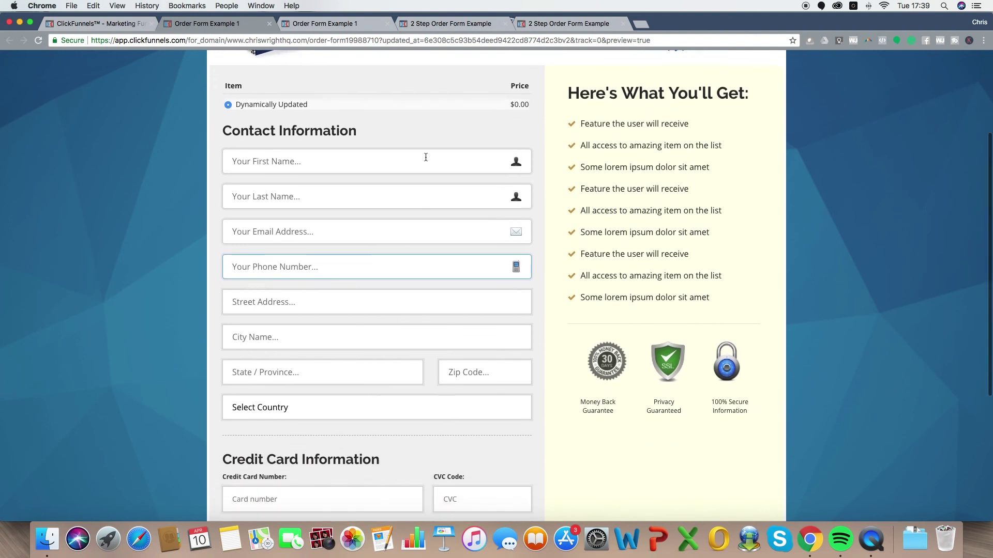
{"action": "scroll", "coordinate": [362, 155], "scroll_direction": "down", "scroll_amount": 1}
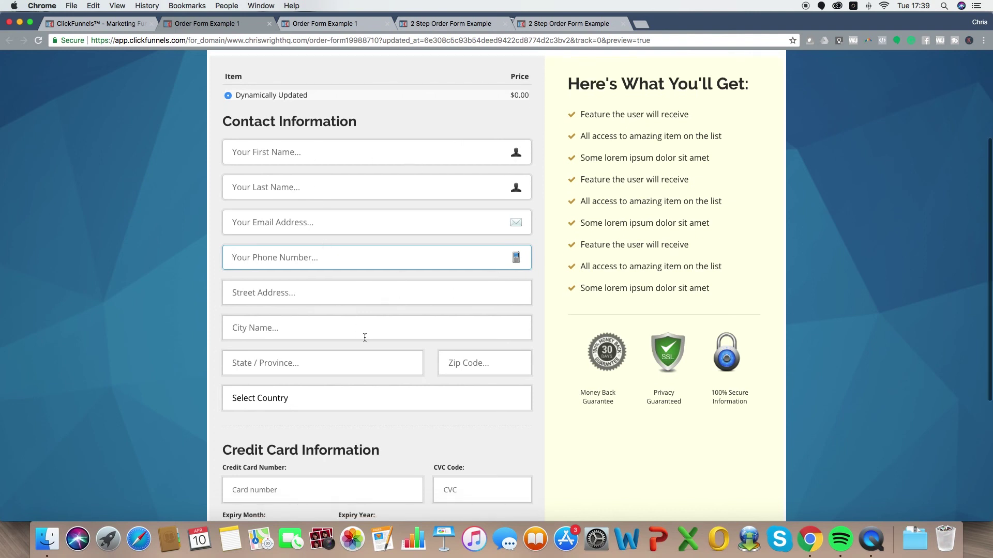
{"action": "scroll", "coordinate": [429, 302], "scroll_direction": "down", "scroll_amount": 5}
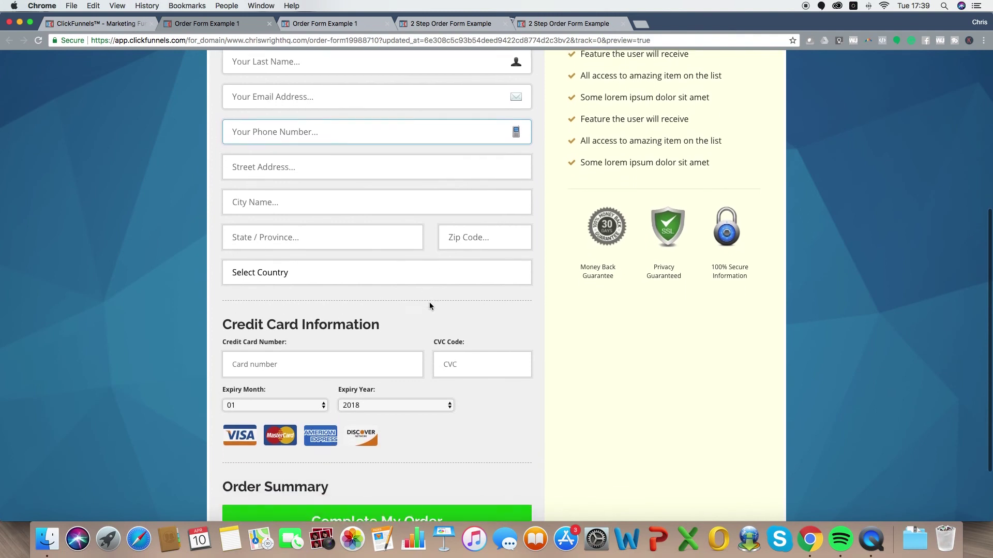
{"action": "scroll", "coordinate": [430, 304], "scroll_direction": "up", "scroll_amount": 4}
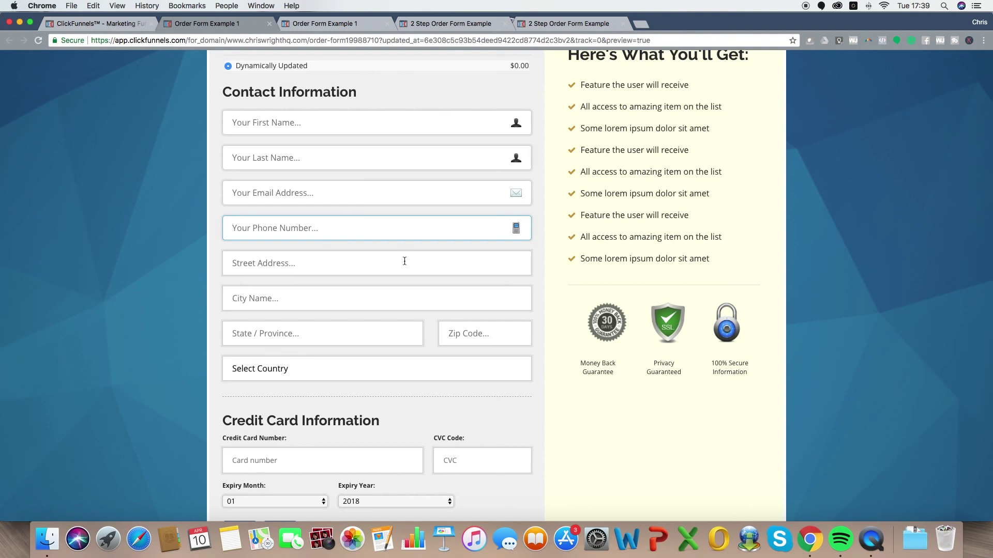
{"action": "scroll", "coordinate": [388, 198], "scroll_direction": "down", "scroll_amount": 5}
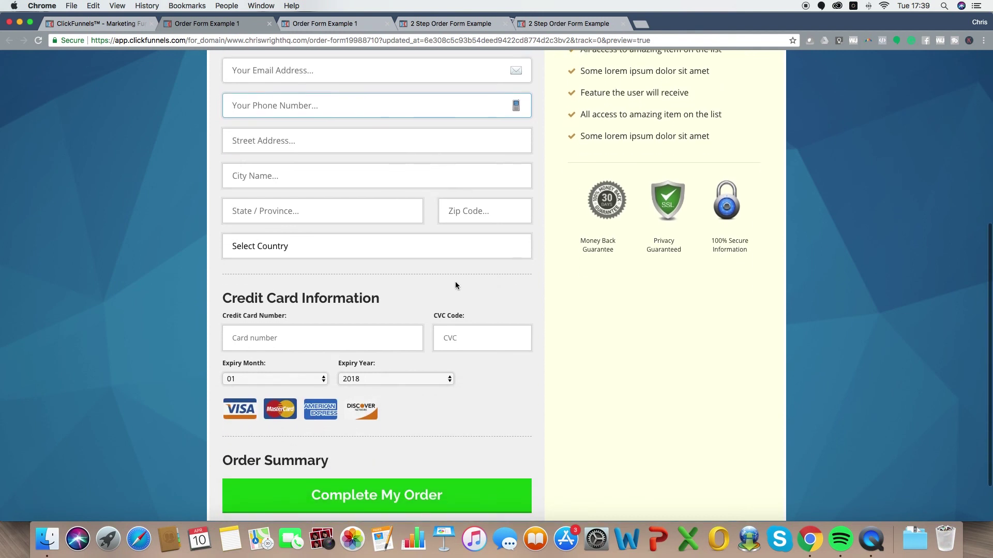
{"action": "scroll", "coordinate": [476, 230], "scroll_direction": "up", "scroll_amount": 2}
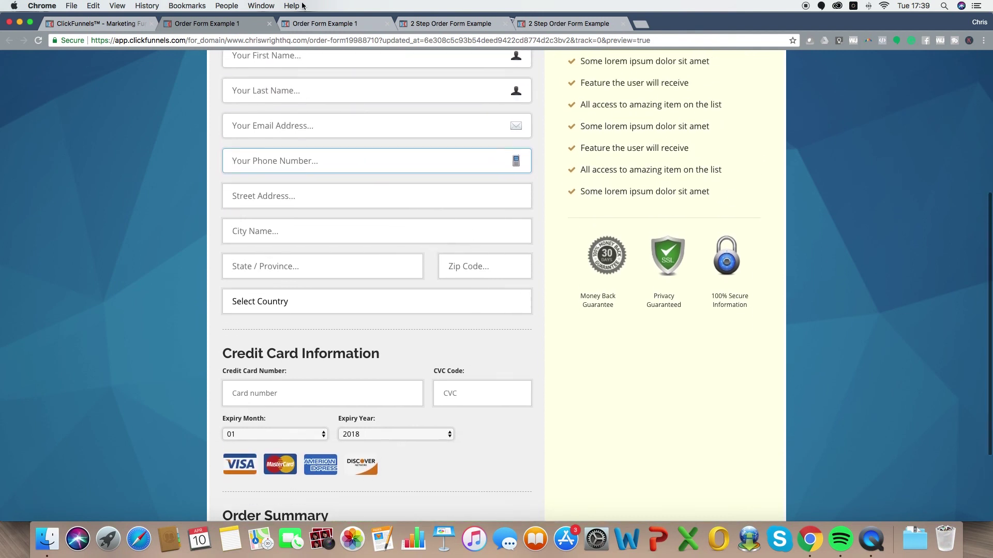
{"action": "left_click", "coordinate": [323, 24]}
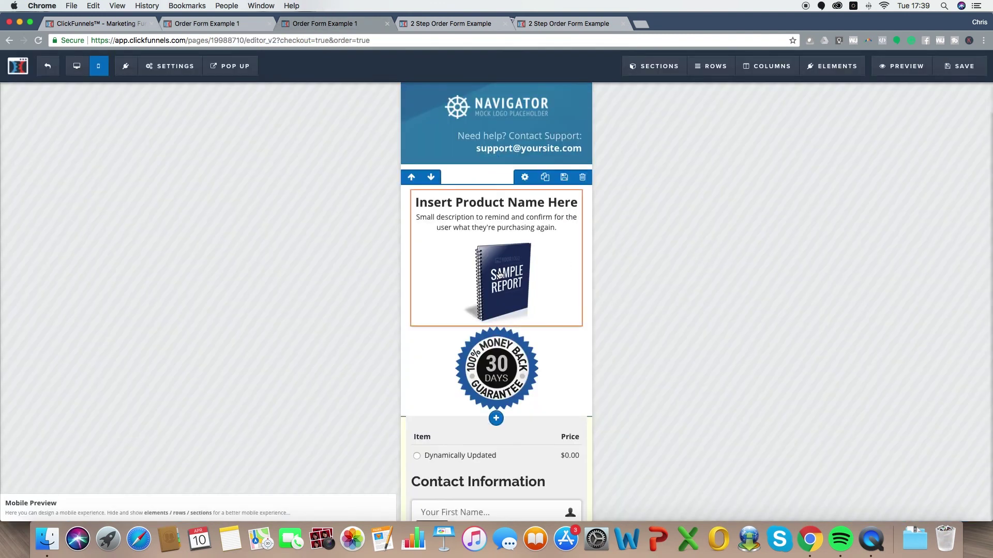
{"action": "scroll", "coordinate": [538, 265], "scroll_direction": "down", "scroll_amount": 5}
{"action": "scroll", "coordinate": [538, 265], "scroll_direction": "down", "scroll_amount": 3}
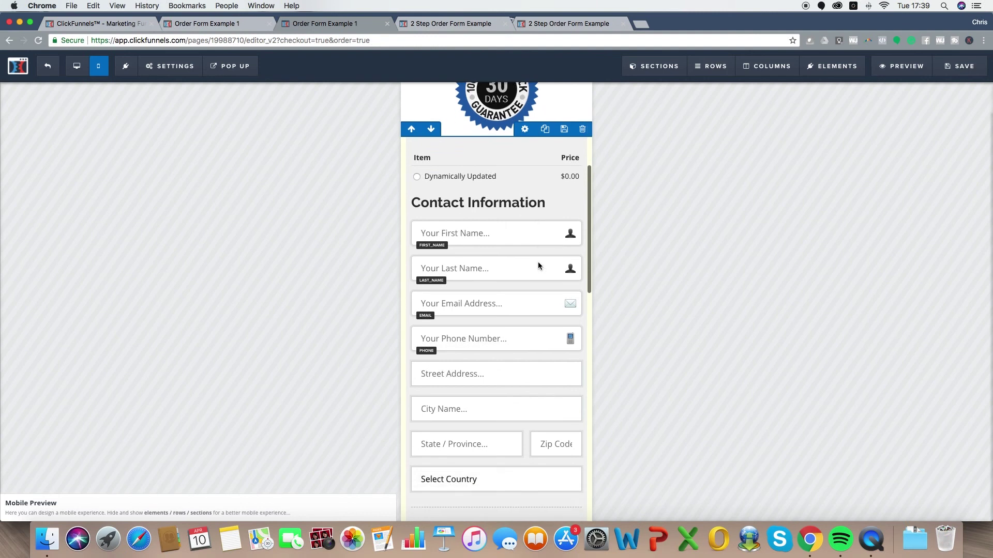
{"action": "scroll", "coordinate": [538, 266], "scroll_direction": "down", "scroll_amount": 1}
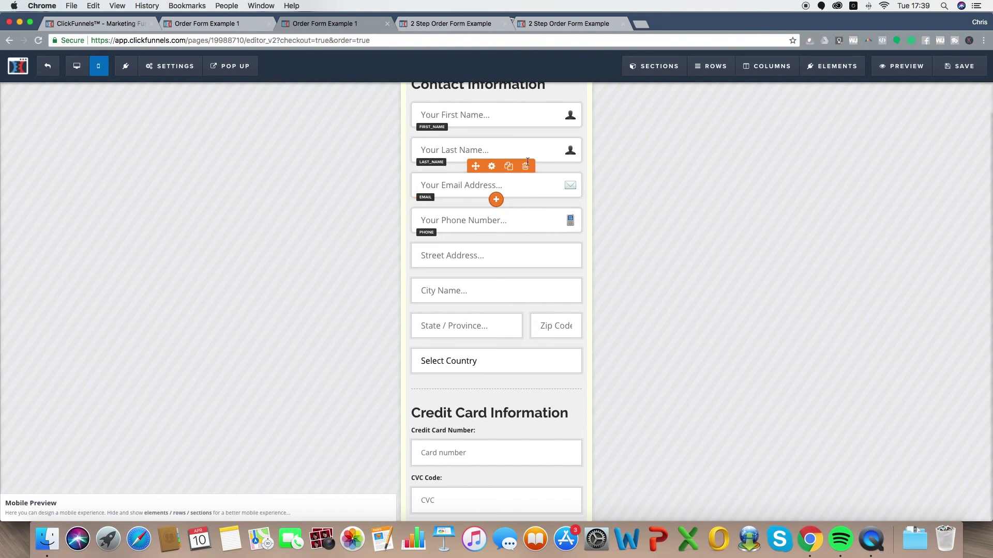
{"action": "key", "text": "super+alt+Left"}
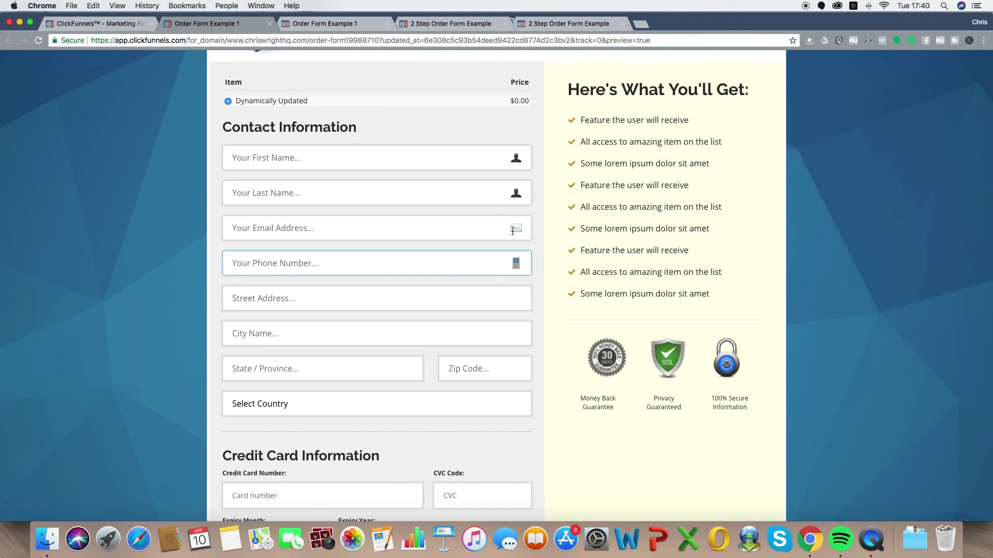
Fill in a test name, email and phone, advance to step #2, then switch to the editor
{"action": "left_click", "coordinate": [455, 24]}
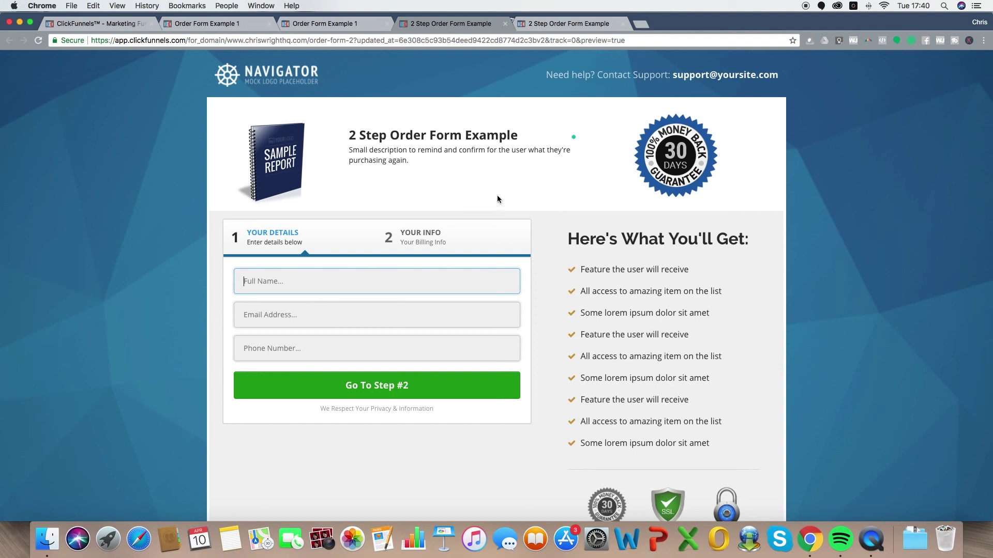
{"action": "type", "text": "Chris"}
{"action": "key", "text": "Tab"}
{"action": "type", "text": "kfkgfj@kdjf.com"}
{"action": "key", "text": "Tab"}
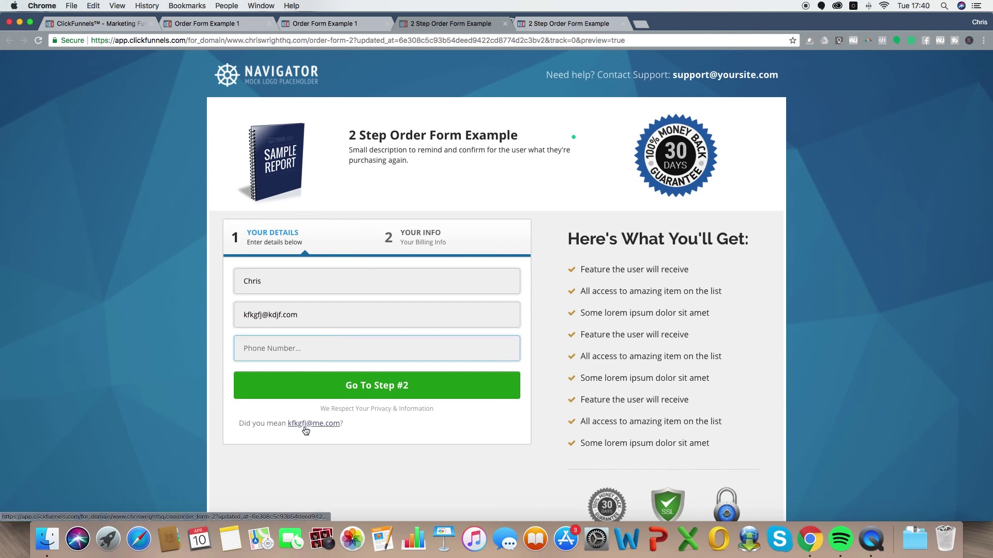
{"action": "type", "text": "098765"}
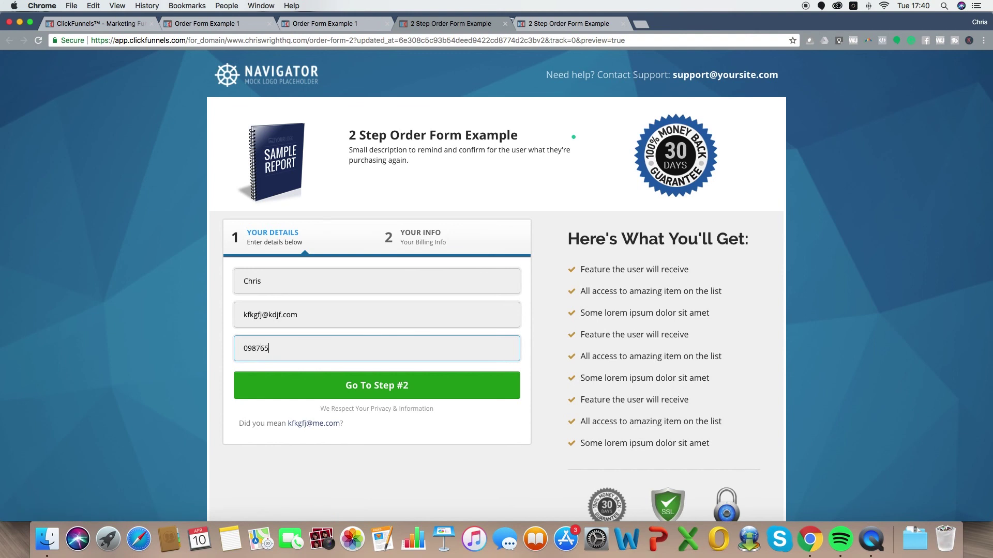
{"action": "left_click", "coordinate": [380, 386]}
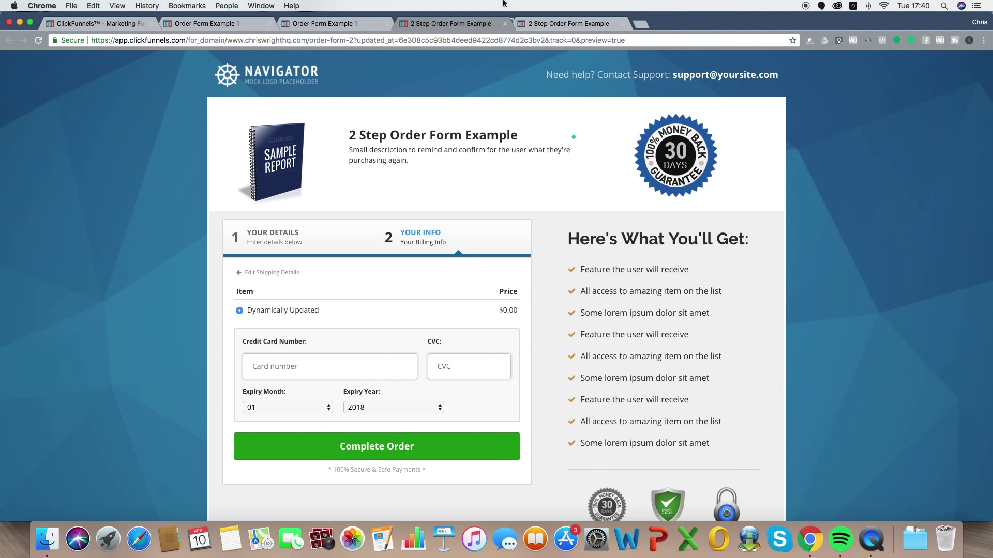
{"action": "left_click", "coordinate": [549, 24]}
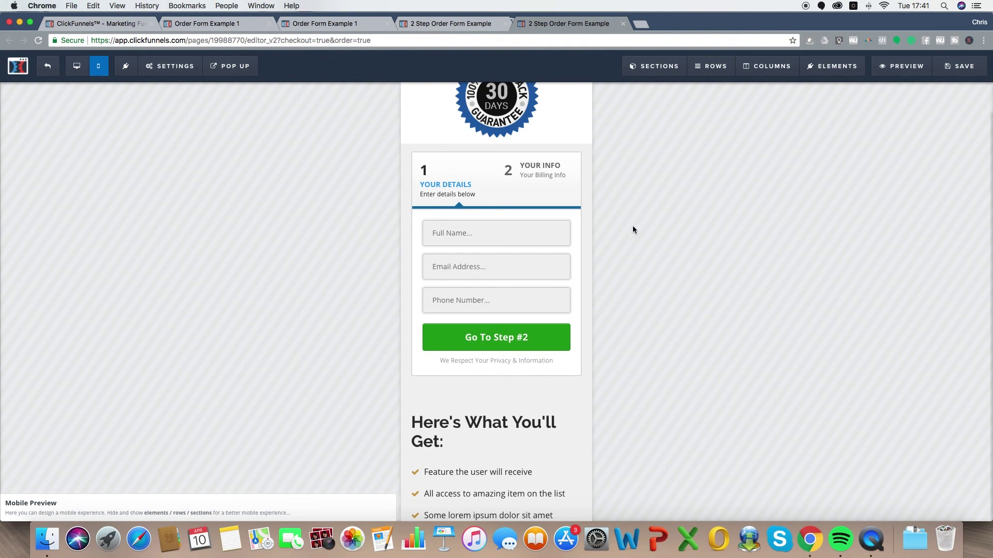
Return to the funnel, open the Order Form 2 step, and bring up the 2 Step Order Form Example page
{"action": "left_click", "coordinate": [98, 23]}
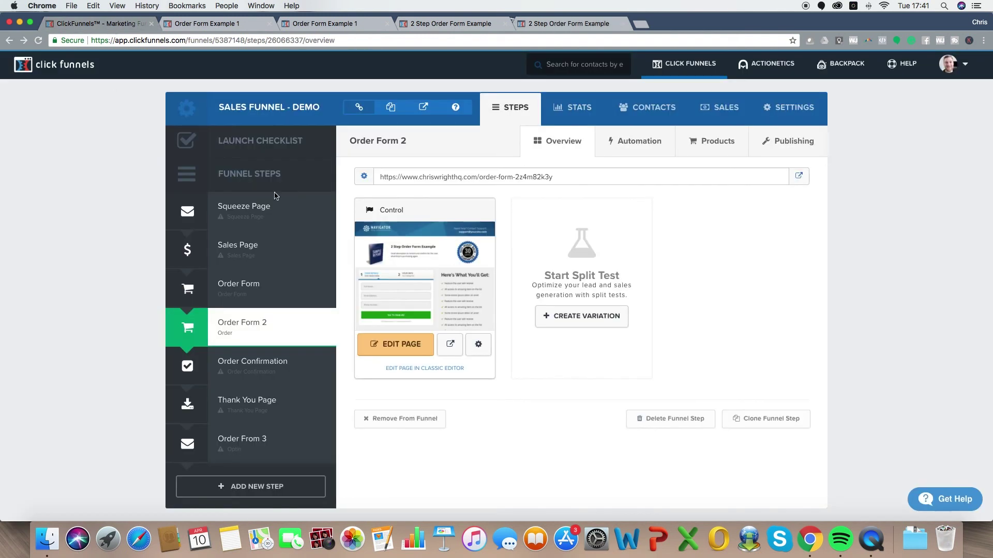
{"action": "left_click", "coordinate": [243, 445]}
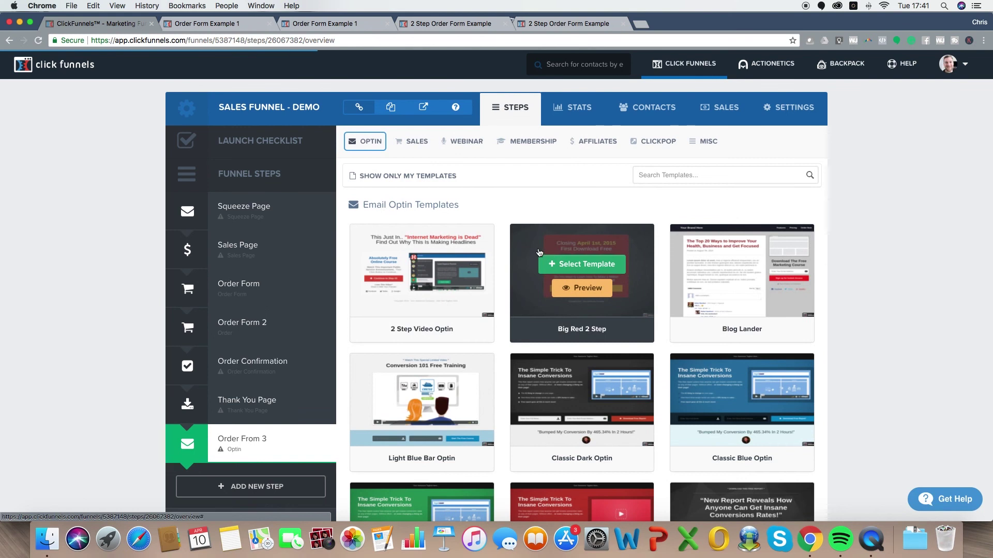
{"action": "left_click", "coordinate": [414, 141]}
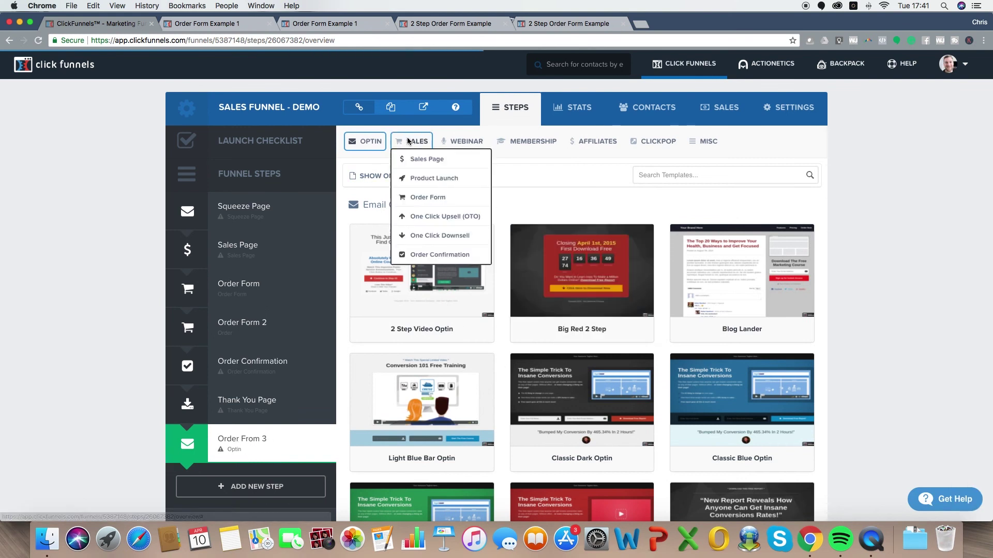
{"action": "left_click", "coordinate": [431, 199]}
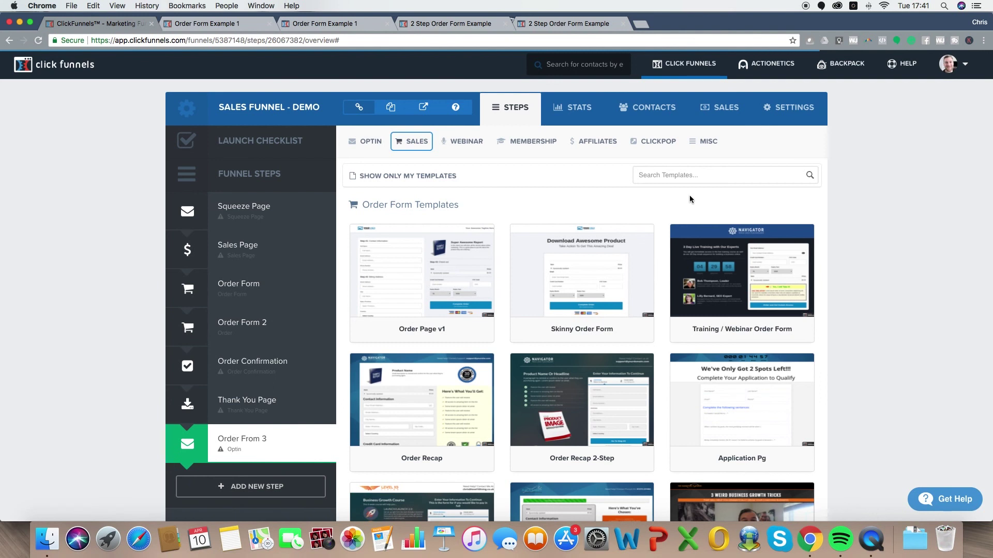
{"action": "mouse_move", "coordinate": [814, 258]}
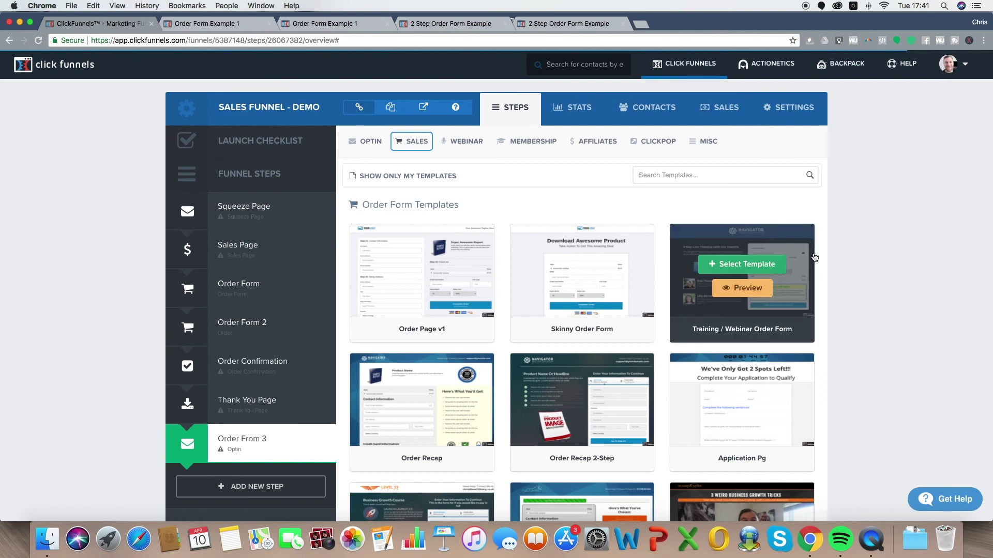
{"action": "left_click", "coordinate": [234, 324]}
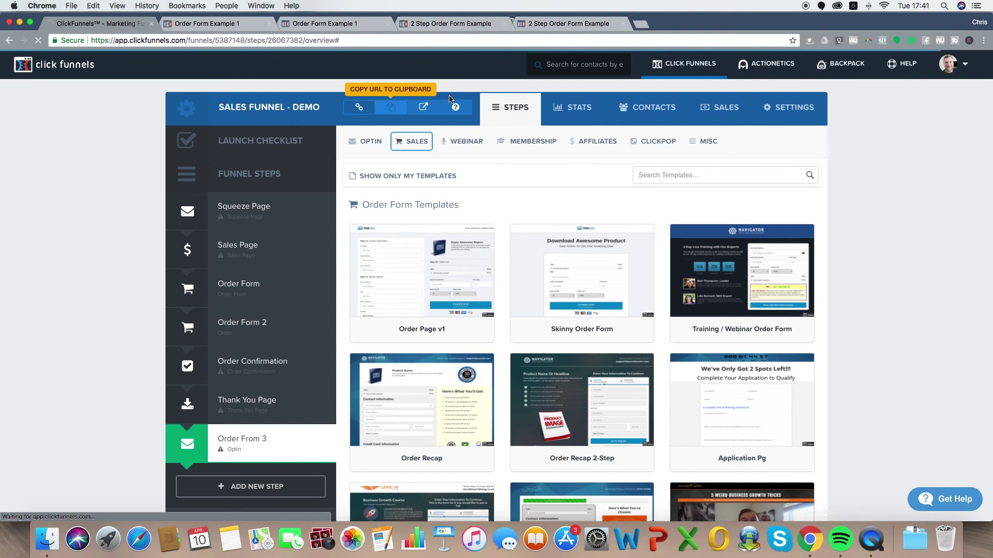
{"action": "left_click", "coordinate": [468, 25]}
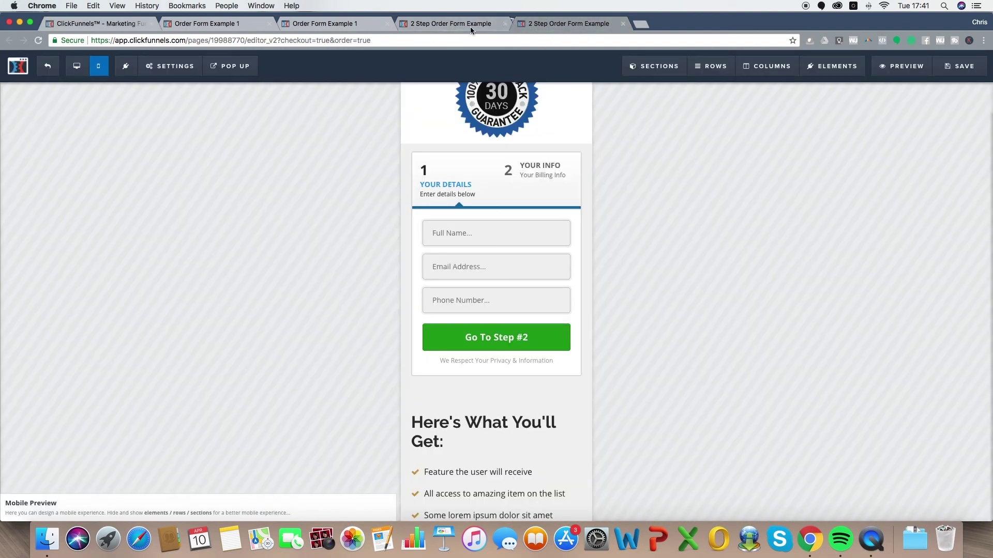
In desktop view, delete the old order form and insert a 2 Step Order element
{"action": "left_click", "coordinate": [76, 66]}
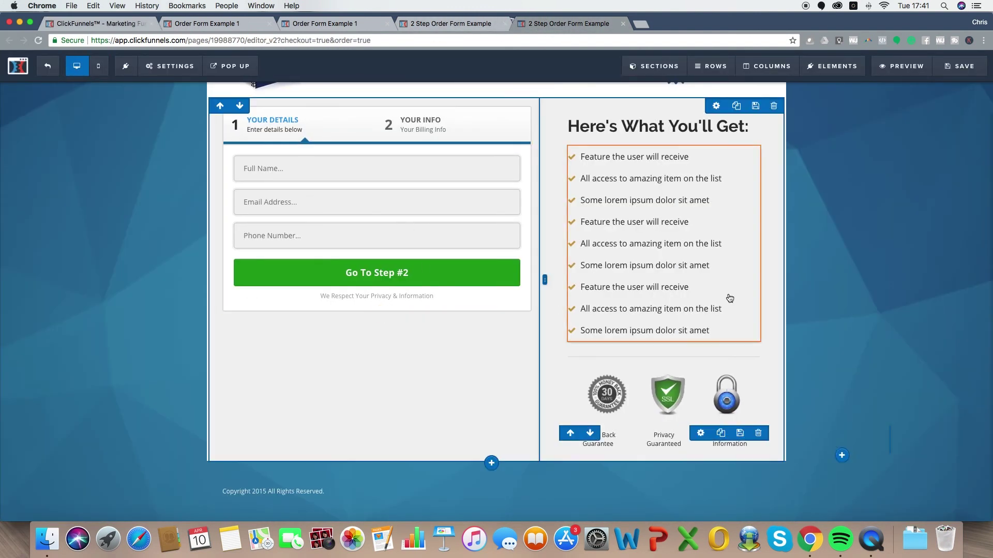
{"action": "scroll", "coordinate": [729, 298], "scroll_direction": "up", "scroll_amount": 3}
{"action": "left_click", "coordinate": [522, 245]}
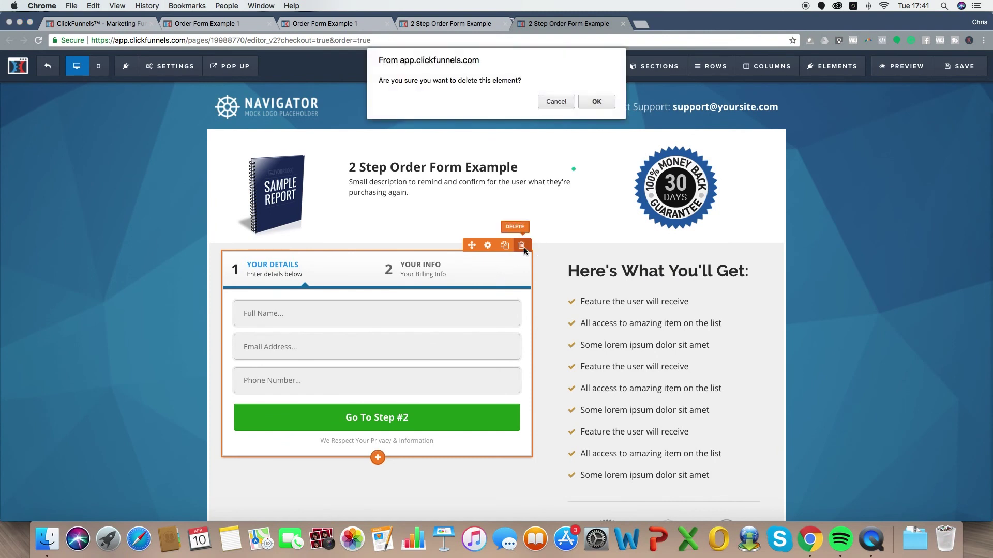
{"action": "left_click", "coordinate": [596, 101]}
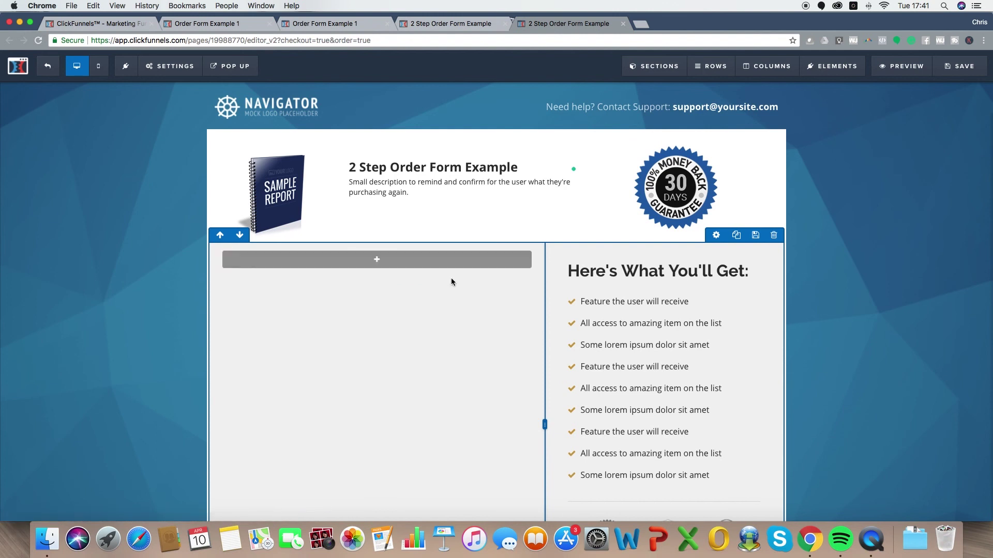
{"action": "left_click", "coordinate": [380, 264]}
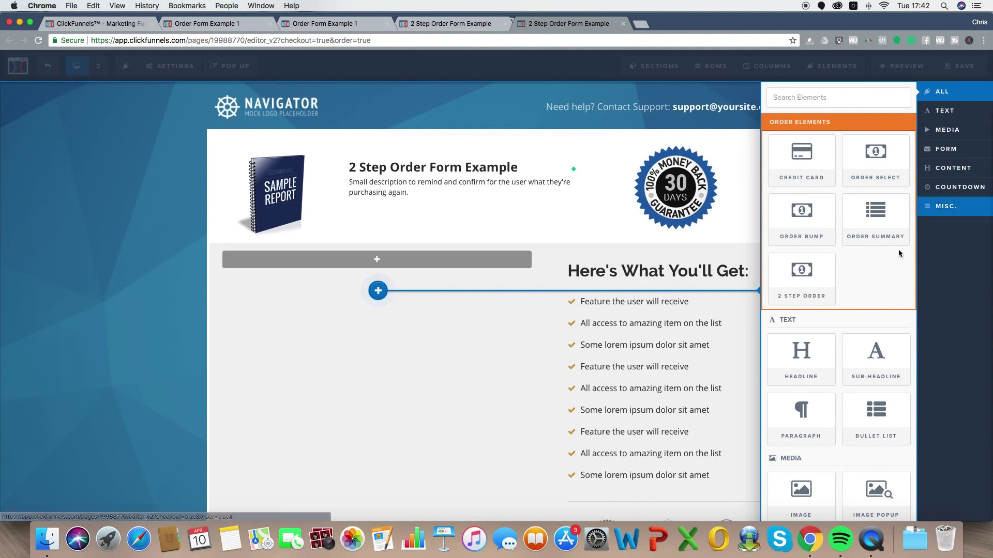
{"action": "left_click", "coordinate": [808, 277]}
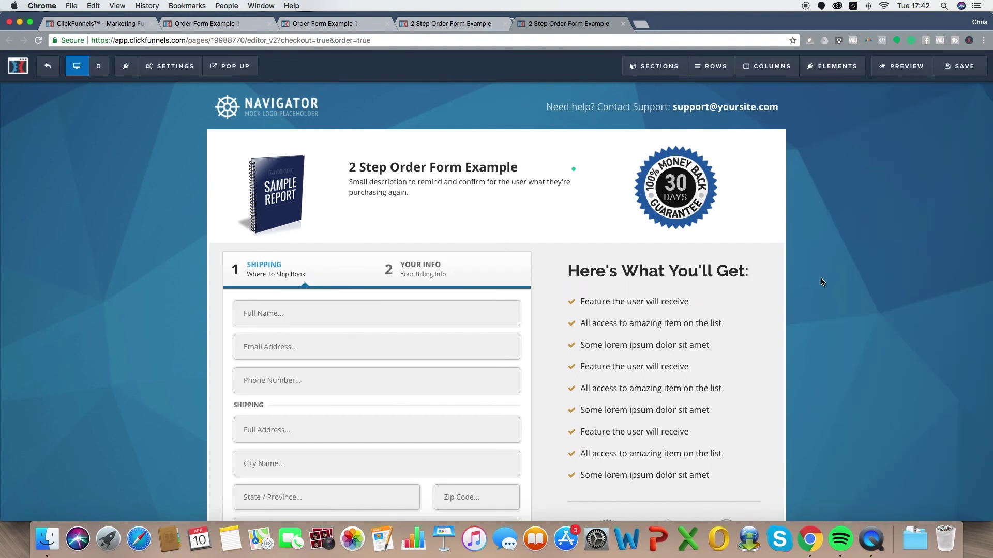
{"action": "scroll", "coordinate": [475, 252], "scroll_direction": "down", "scroll_amount": 3}
{"action": "scroll", "coordinate": [476, 252], "scroll_direction": "down", "scroll_amount": 2}
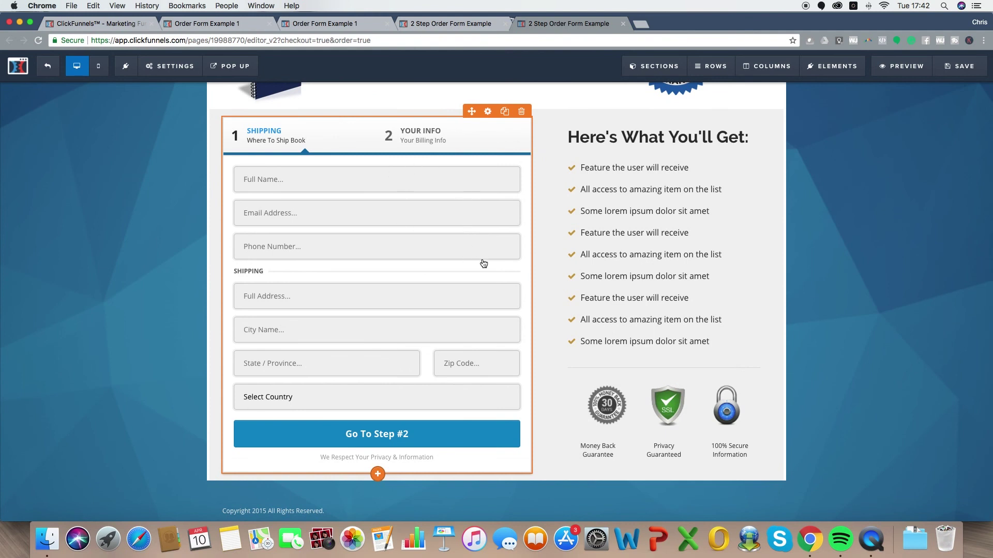
Set Toggle Shipping to Hide Shipping and make the Go To Step #2 button green
{"action": "left_click", "coordinate": [487, 112]}
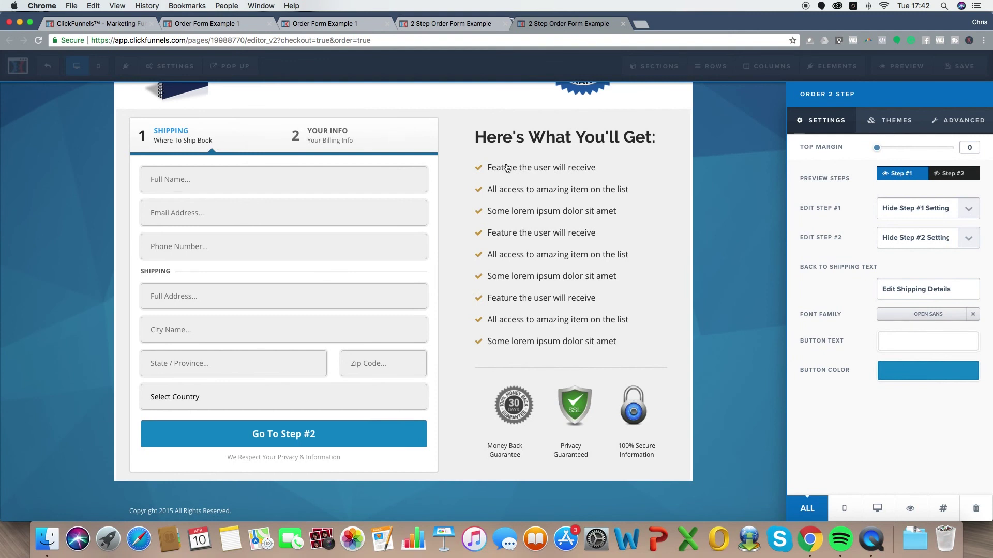
{"action": "left_click", "coordinate": [955, 130]}
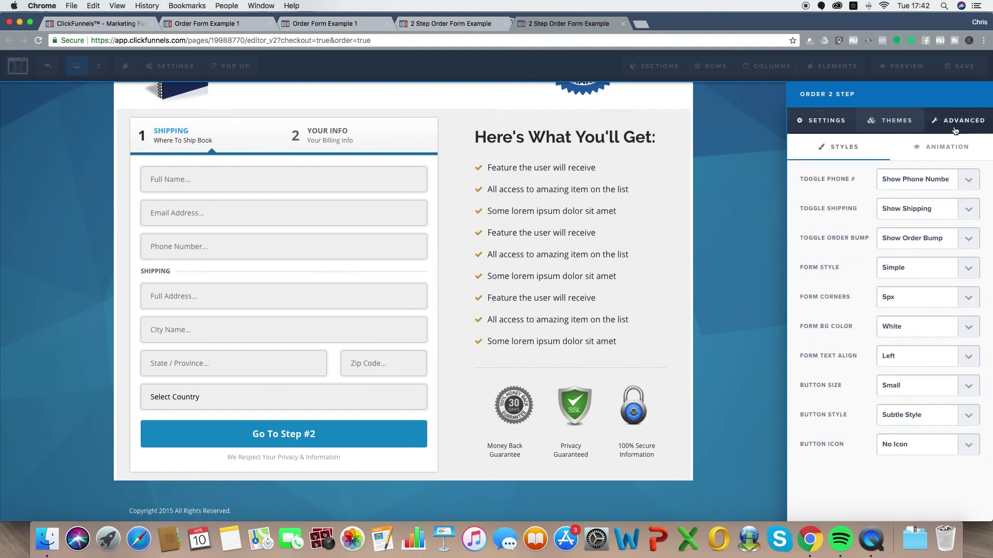
{"action": "left_click", "coordinate": [911, 209]}
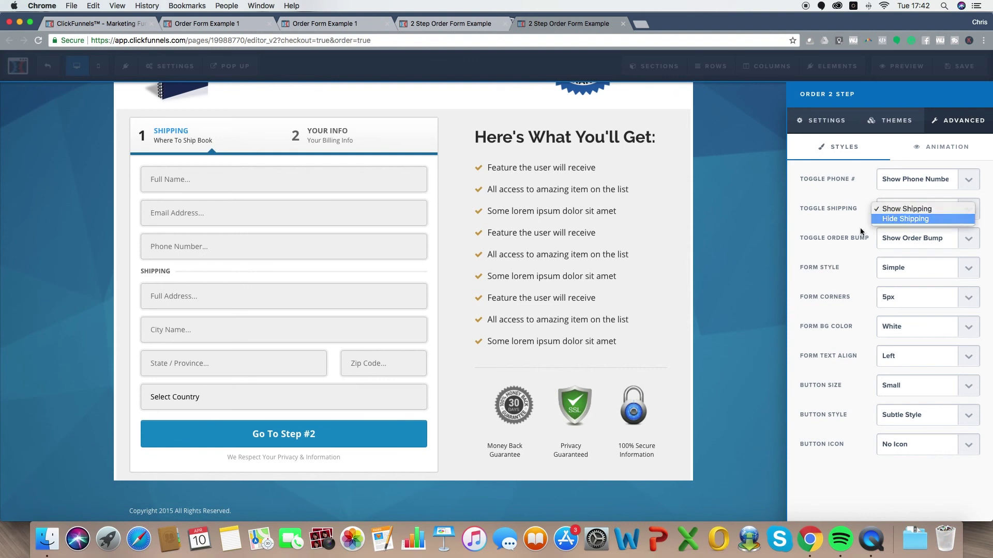
{"action": "left_click", "coordinate": [905, 219]}
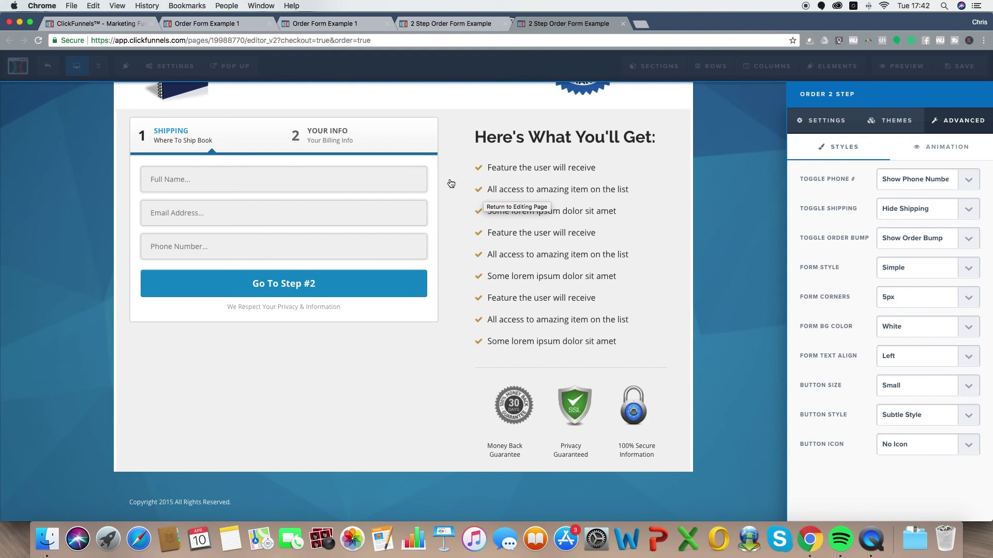
{"action": "left_click", "coordinate": [827, 125]}
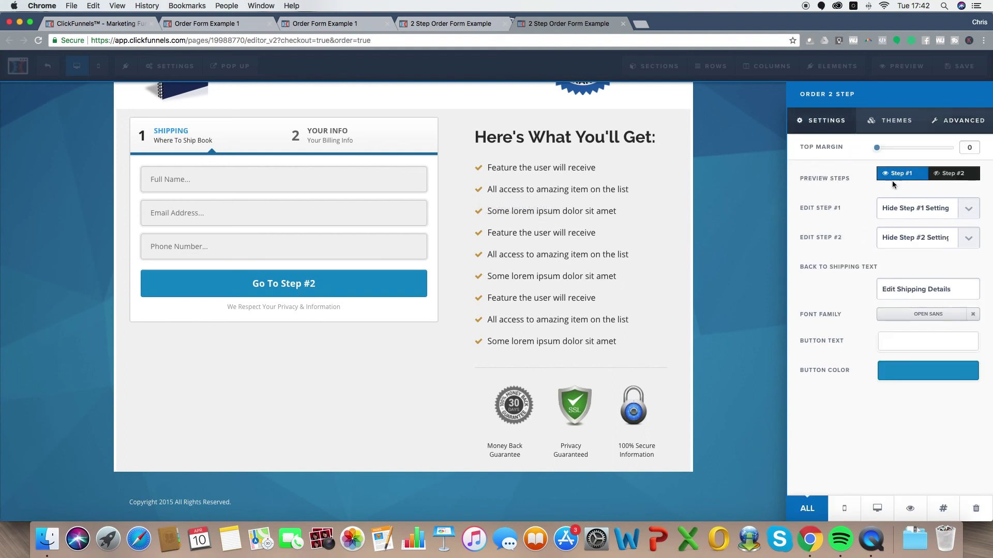
{"action": "left_click", "coordinate": [901, 387]}
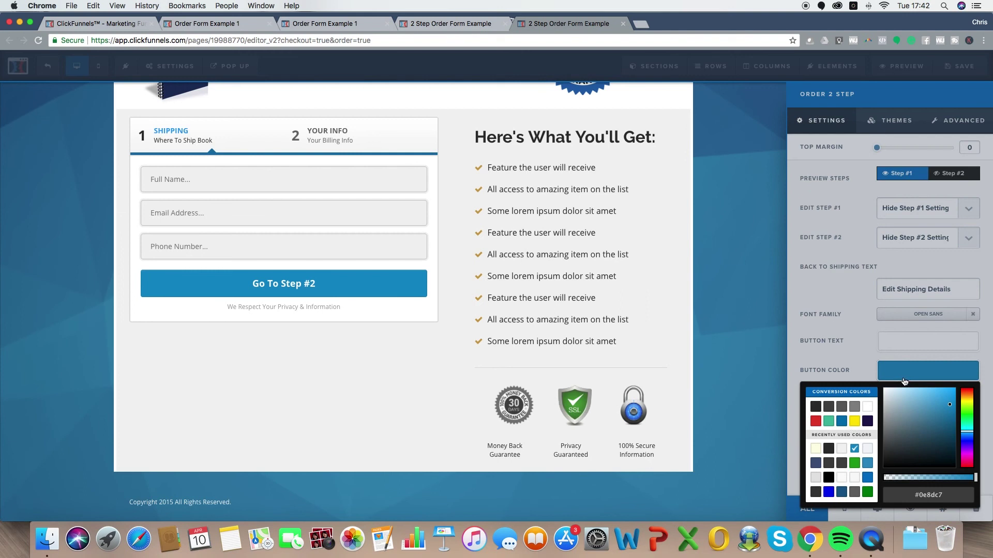
{"action": "left_click", "coordinate": [854, 463]}
{"action": "left_click", "coordinate": [618, 236]}
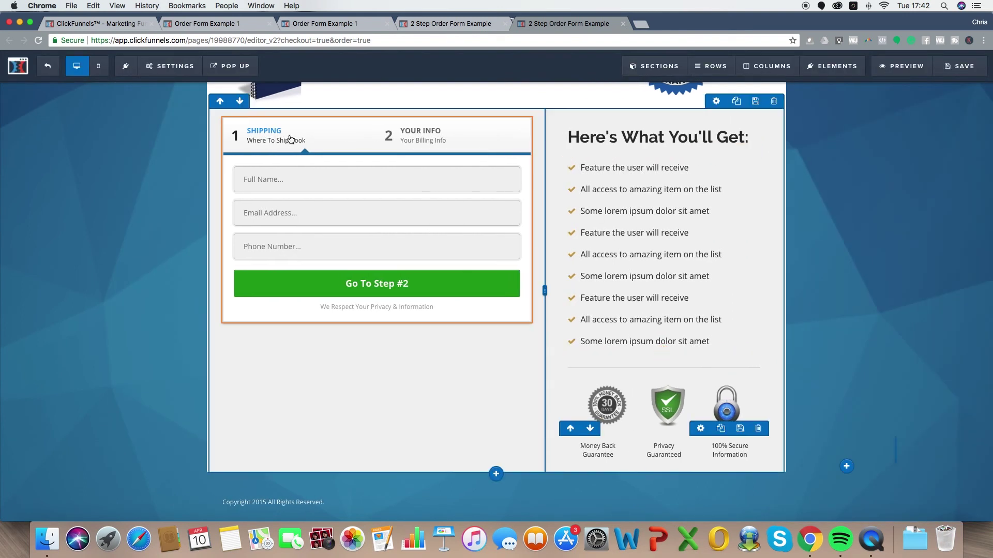
{"action": "left_click", "coordinate": [290, 139]}
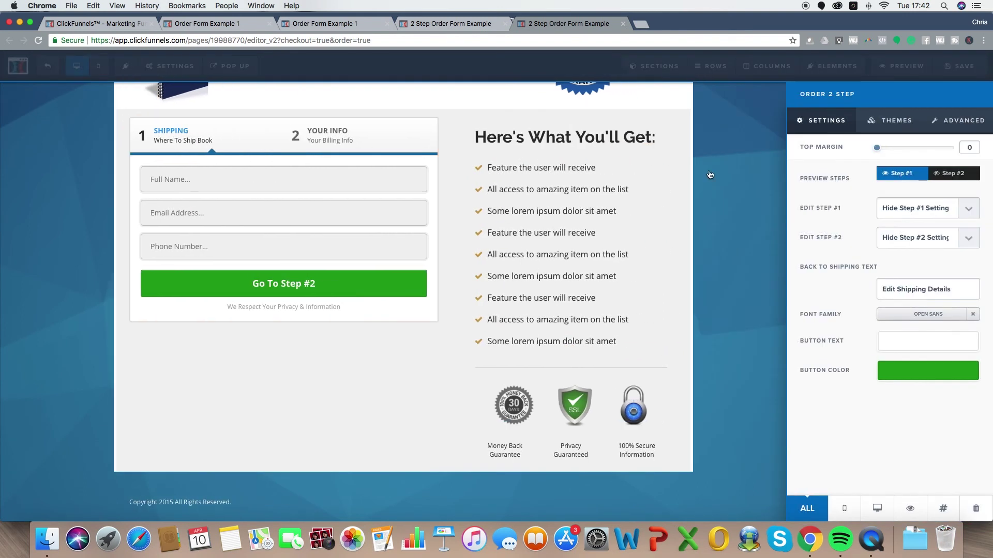
Set the Step #1 headline to 'Your Details' and sub-headline to 'Enter Your Details Below'
{"action": "left_click", "coordinate": [912, 209]}
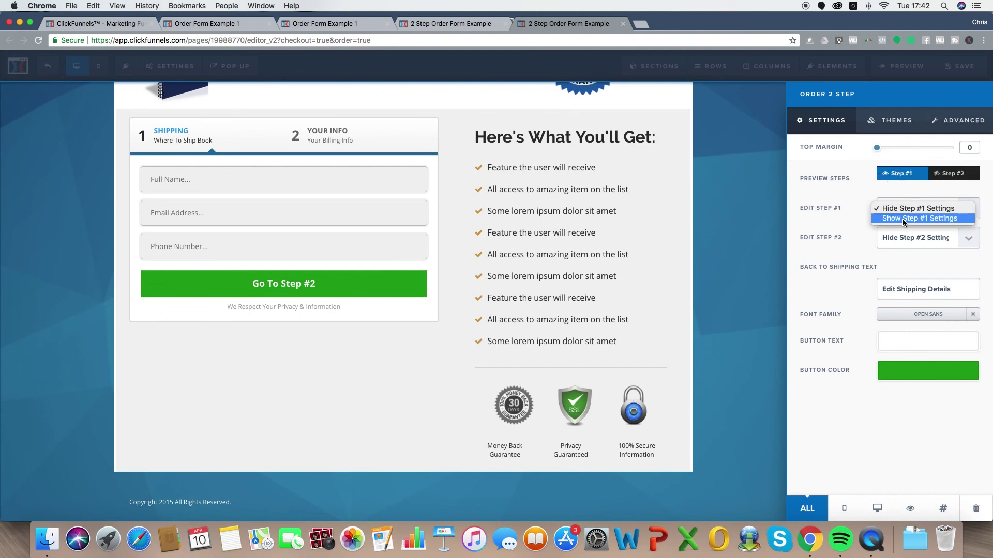
{"action": "left_click", "coordinate": [896, 220]}
{"action": "left_click_drag", "start_coordinate": [915, 238], "coordinate": [879, 239]}
{"action": "type", "text": "Your Details"}
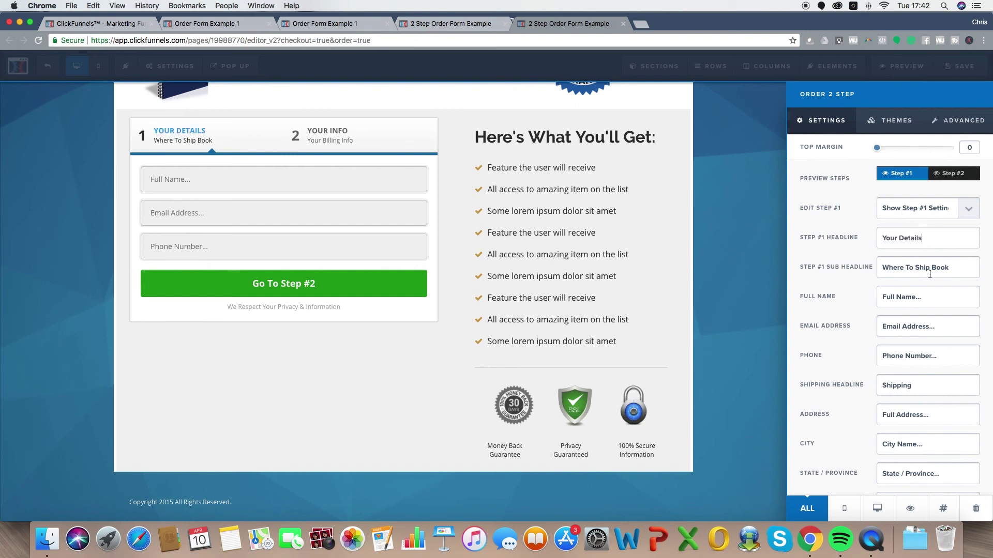
{"action": "left_click_drag", "start_coordinate": [929, 274], "coordinate": [873, 267]}
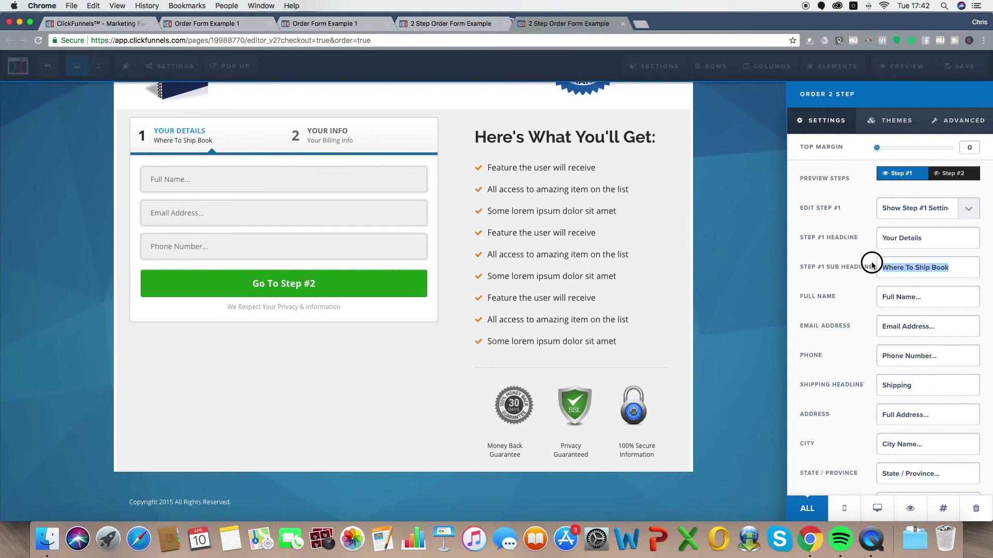
{"action": "type", "text": "Enter your Details Be"}
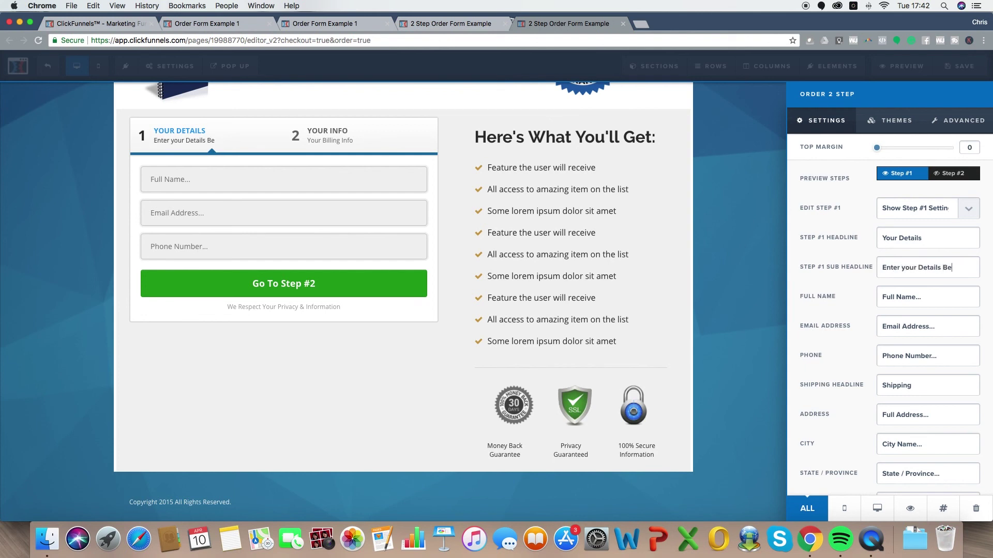
{"action": "left_click", "coordinate": [905, 267]}
{"action": "key", "text": "BackSpace"}
{"action": "type", "text": "Y"}
{"action": "left_click", "coordinate": [472, 171]}
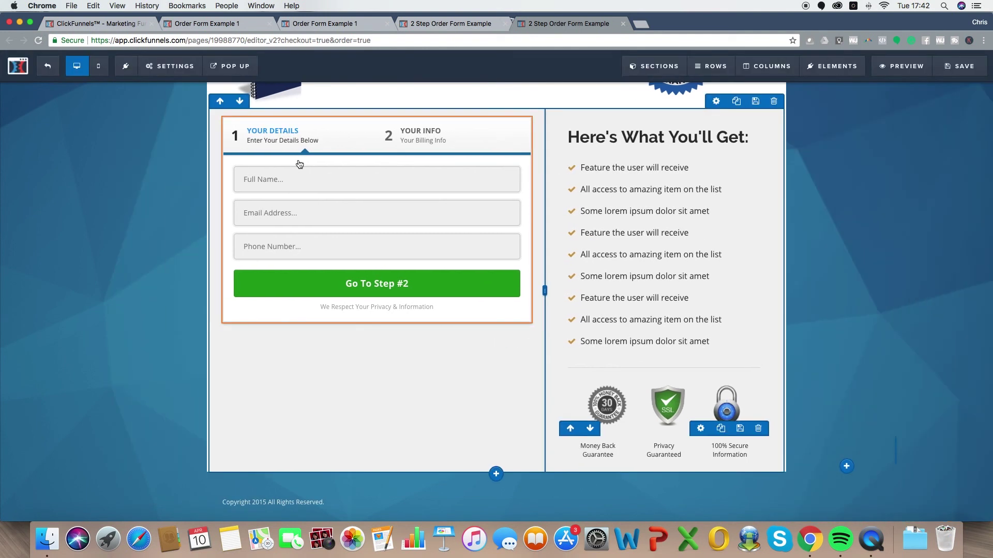
Collapse the Step #1 settings and expand the Step #2 settings
{"action": "left_click", "coordinate": [459, 139]}
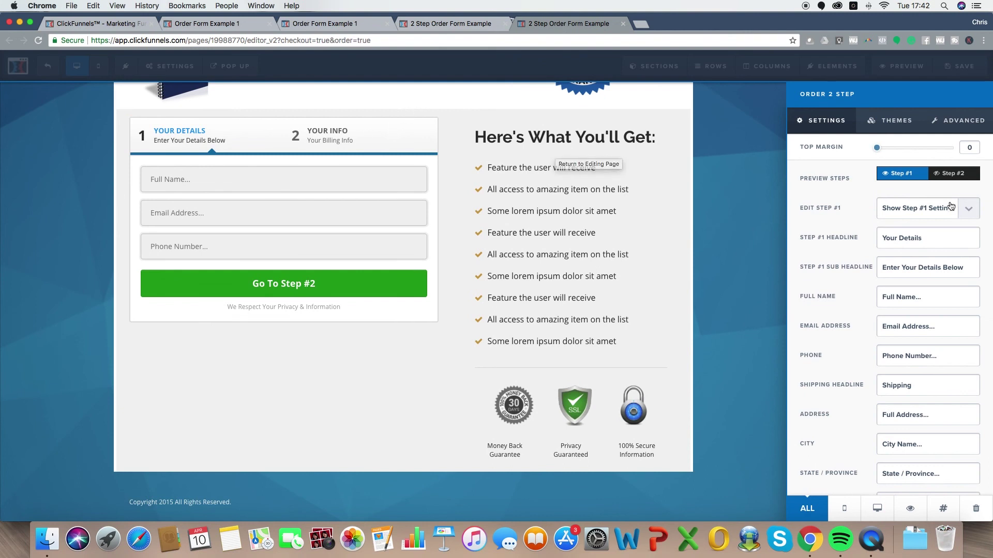
{"action": "left_click", "coordinate": [971, 211]}
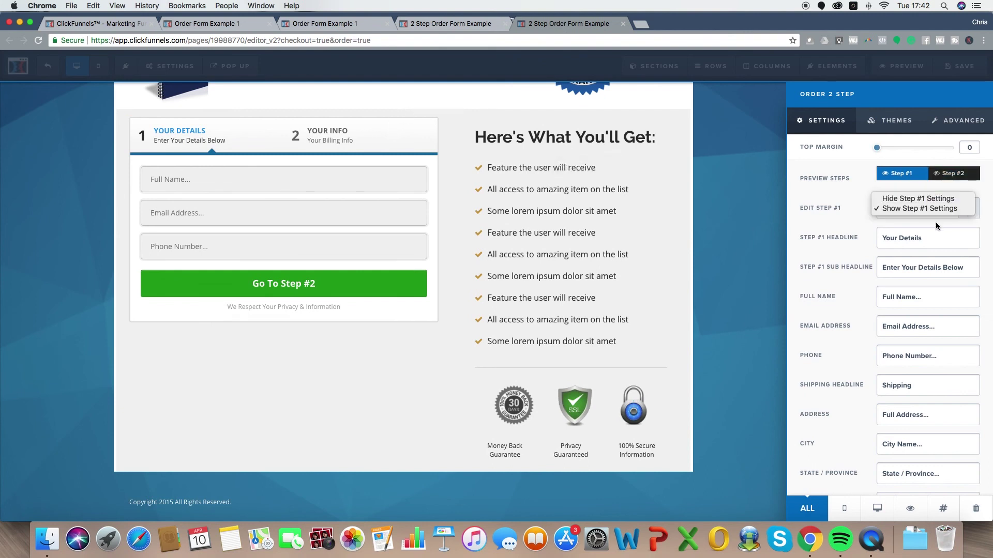
{"action": "left_click", "coordinate": [920, 199]}
{"action": "left_click", "coordinate": [965, 243]}
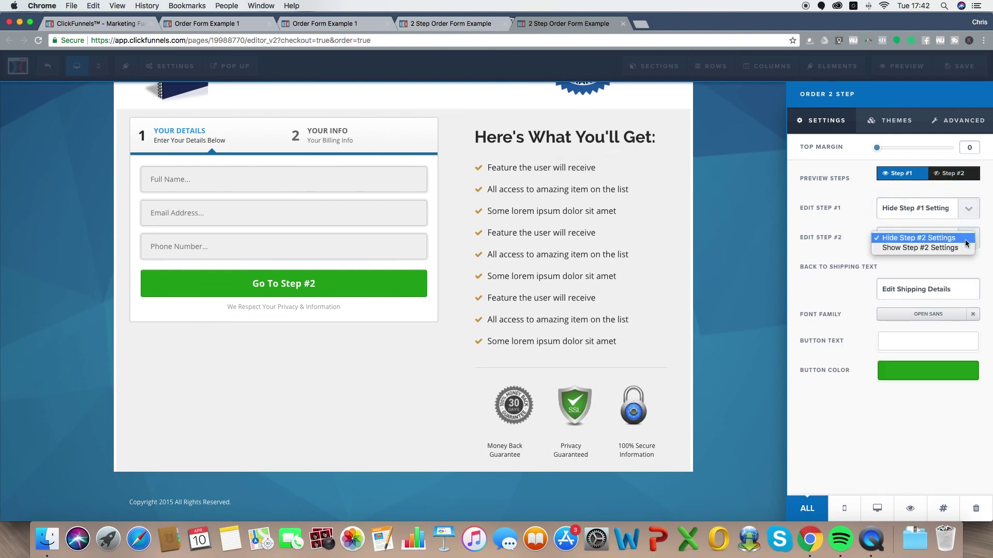
{"action": "left_click", "coordinate": [920, 248]}
Preview the billing step headed 'YOUR INFO' with sub-headline 'Your Billing Info'
{"action": "left_click", "coordinate": [952, 173]}
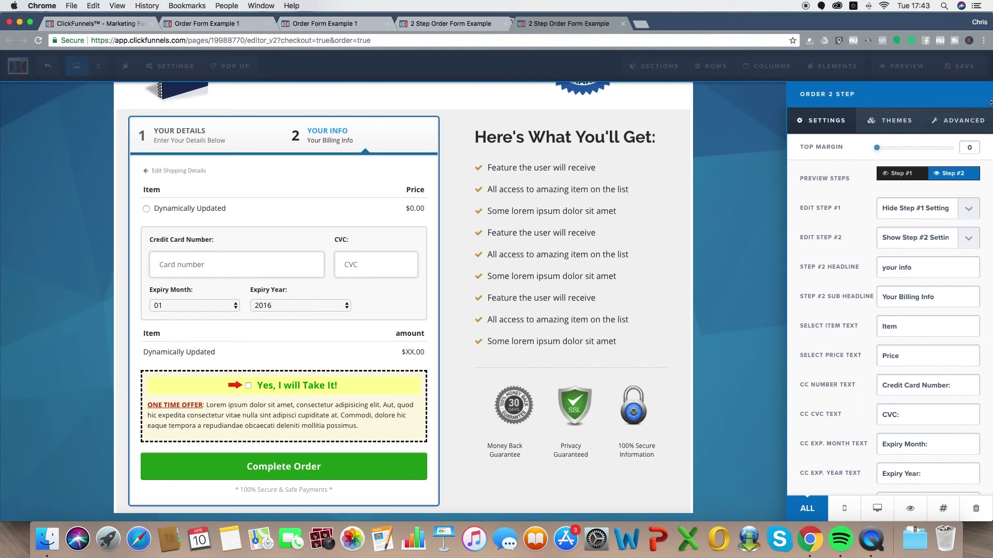
{"action": "left_click", "coordinate": [957, 120]}
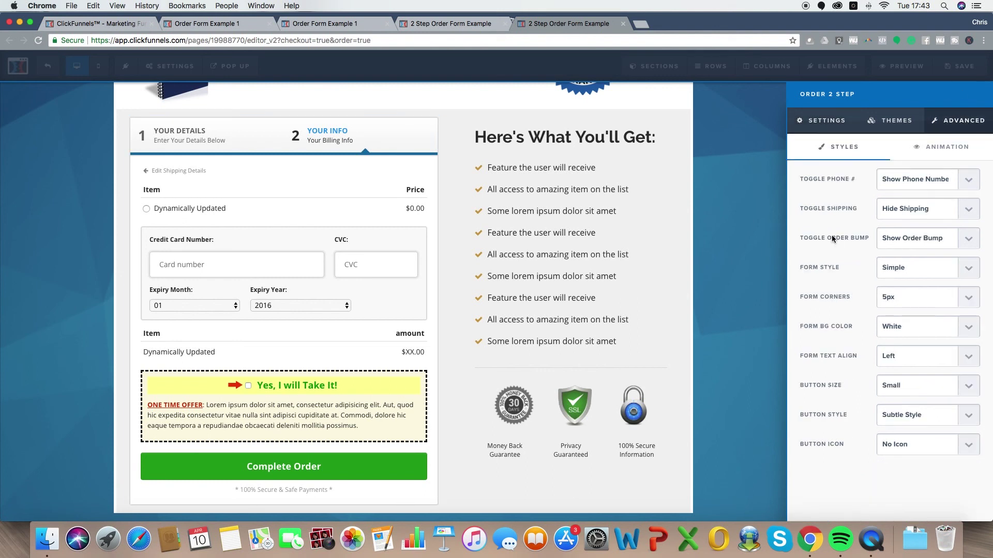
{"action": "left_click", "coordinate": [913, 239]}
{"action": "left_click", "coordinate": [914, 249]}
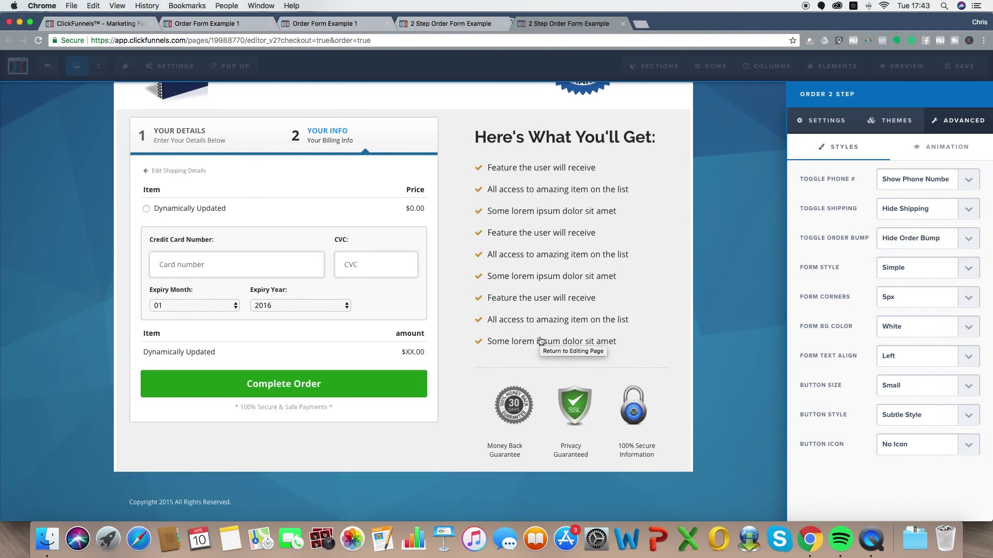
{"action": "left_click", "coordinate": [822, 120]}
{"action": "scroll", "coordinate": [918, 310], "scroll_direction": "down", "scroll_amount": 3}
{"action": "scroll", "coordinate": [918, 310], "scroll_direction": "up", "scroll_amount": 3}
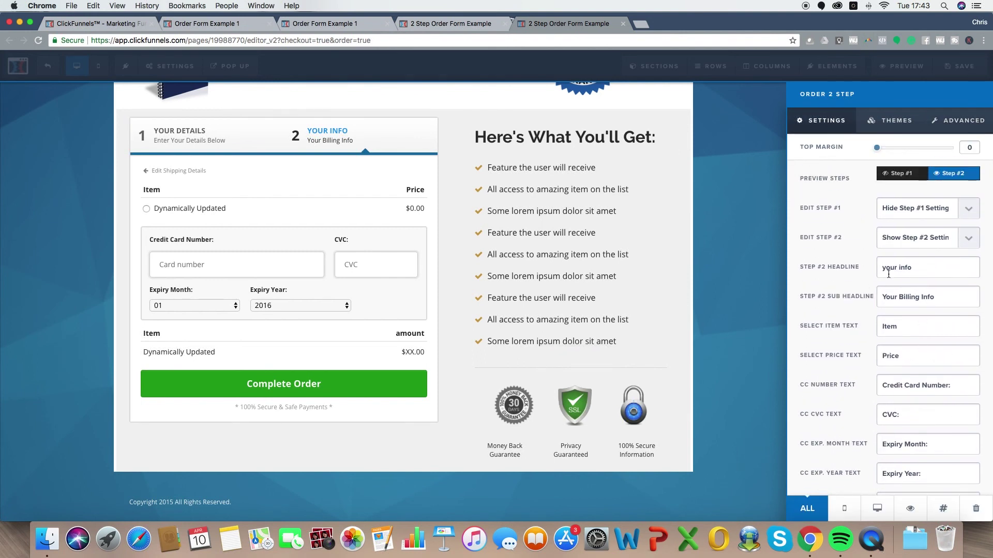
{"action": "left_click", "coordinate": [964, 121]}
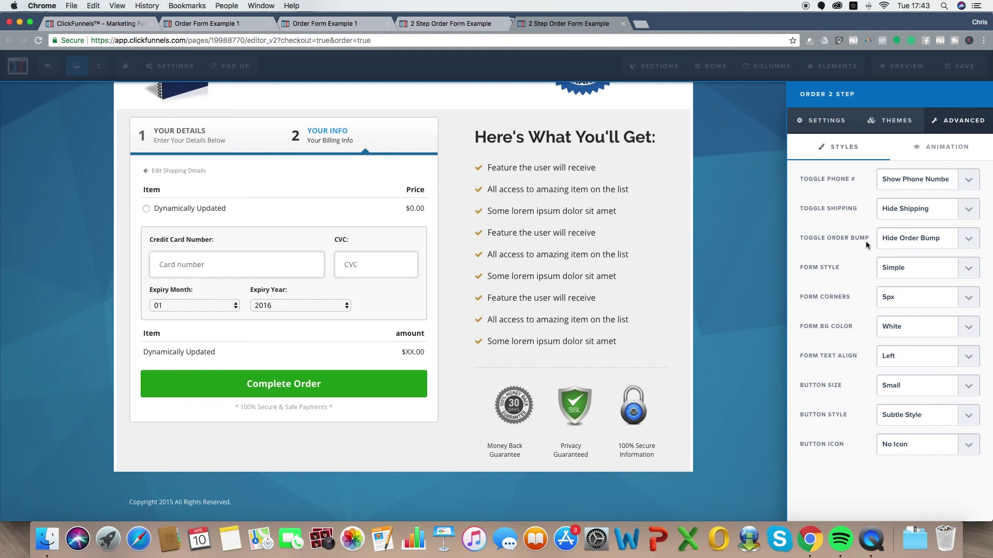
{"action": "left_click", "coordinate": [910, 239]}
{"action": "left_click", "coordinate": [912, 228]}
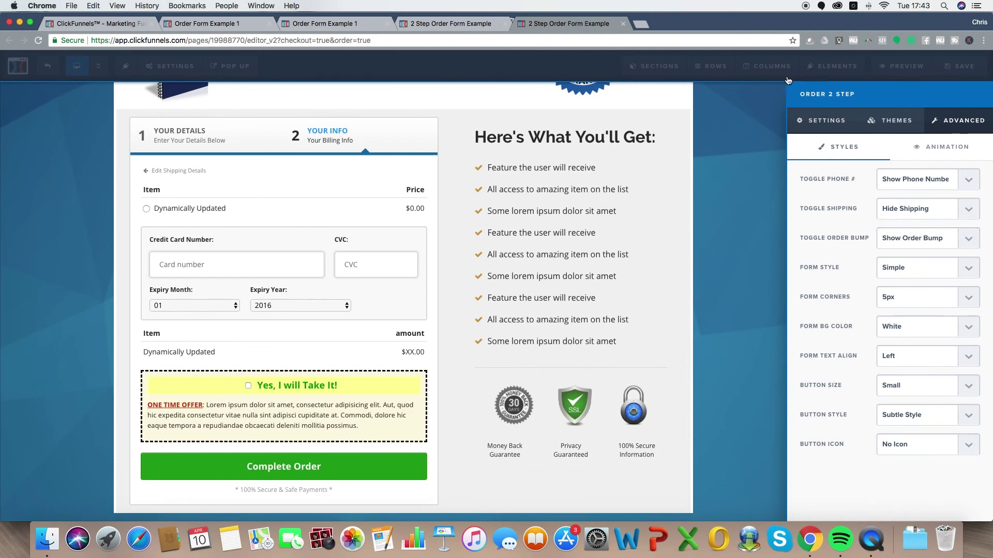
{"action": "left_click", "coordinate": [820, 120]}
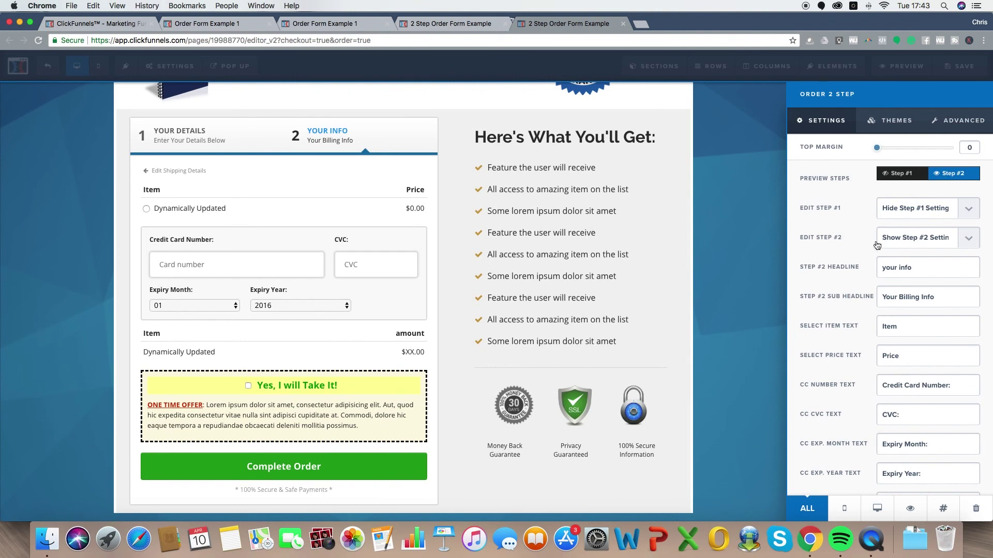
{"action": "scroll", "coordinate": [841, 264], "scroll_direction": "down", "scroll_amount": 5}
{"action": "scroll", "coordinate": [840, 265], "scroll_direction": "down", "scroll_amount": 3}
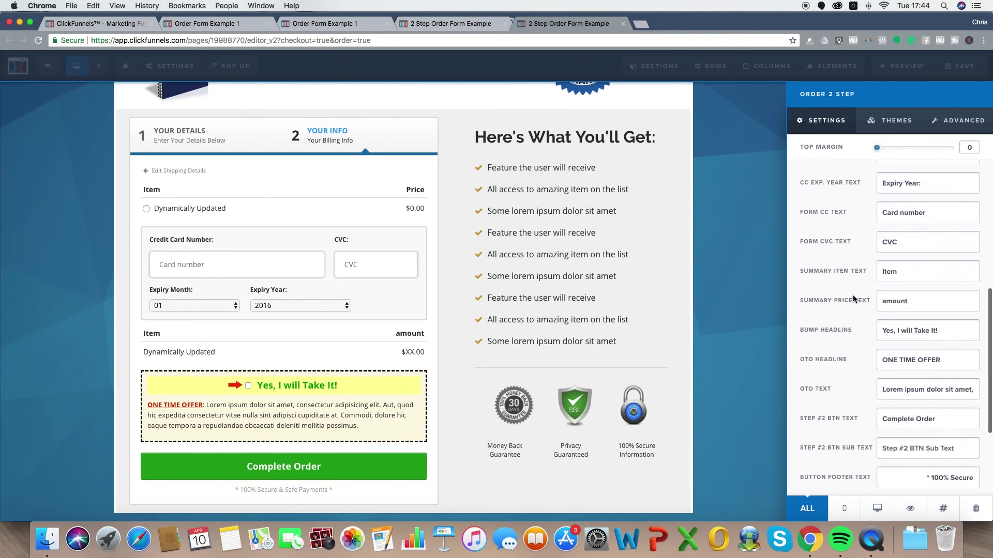
Change bump headline to 'I Want The Special Offer Too', OTO to 'ONE TIME OFFER: £15', button to 'Complete Order Now'
{"action": "left_click", "coordinate": [948, 331]}
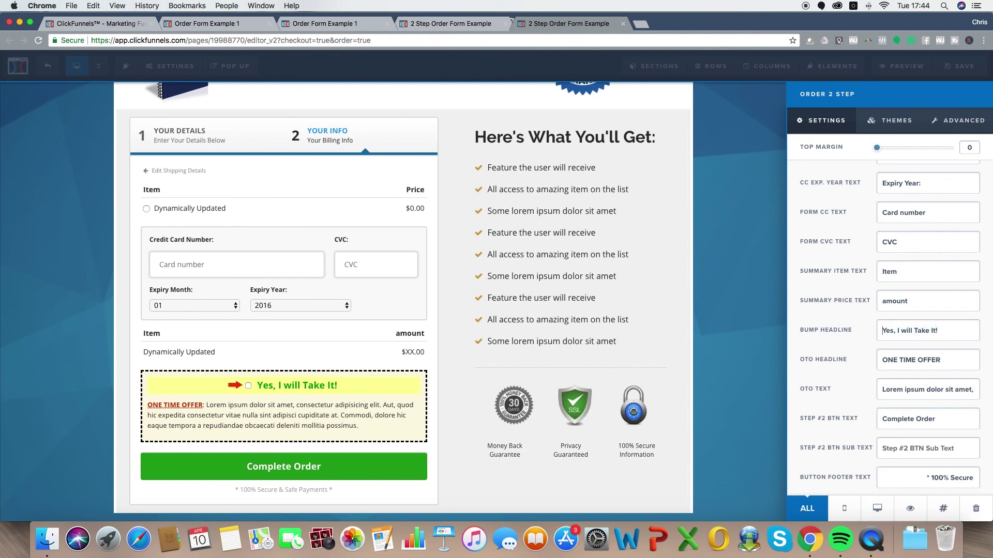
{"action": "type", "text": "Want The S"}
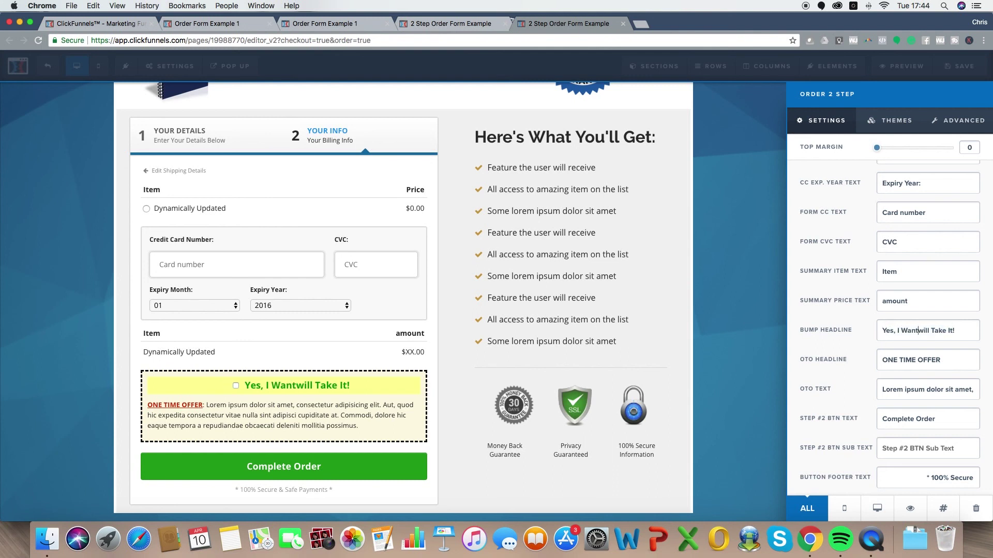
{"action": "type", "text": "pecial Offer "}
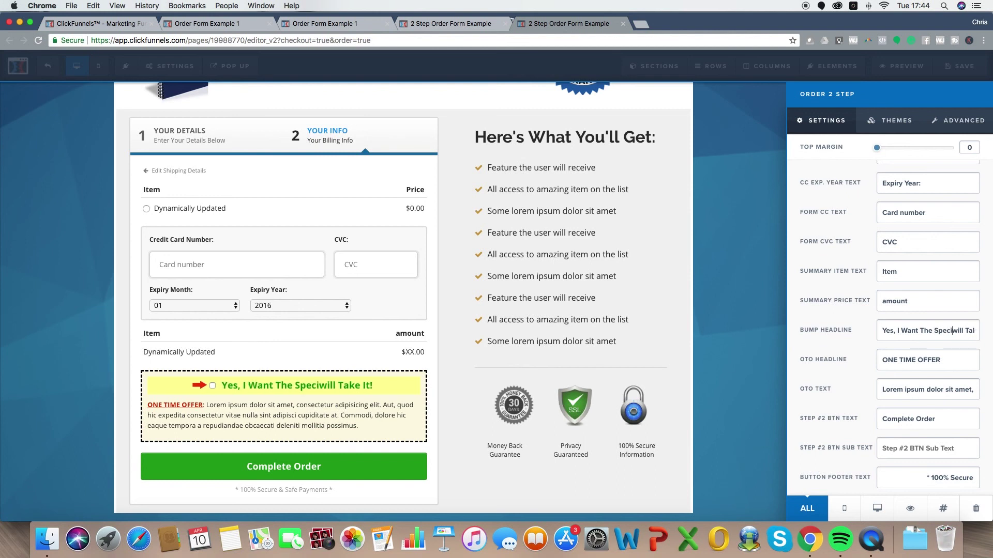
{"action": "type", "text": "Too"}
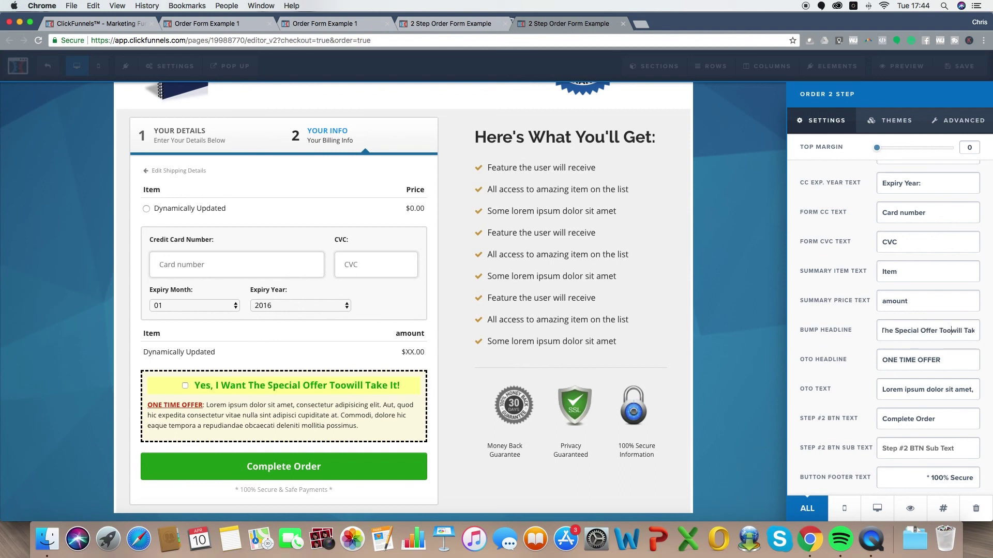
{"action": "type", "text": ". I"}
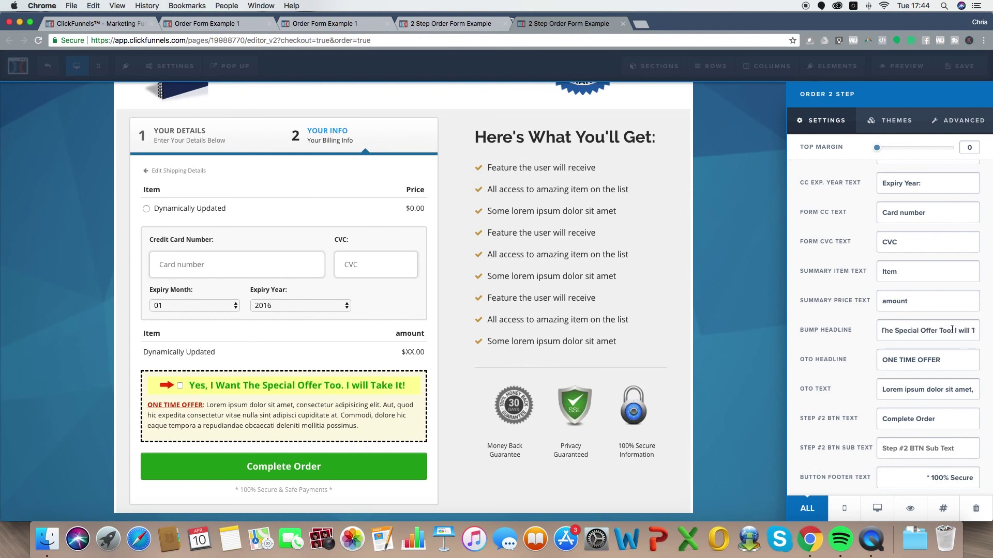
{"action": "left_click", "coordinate": [949, 361]}
{"action": "type", "text": ": "}
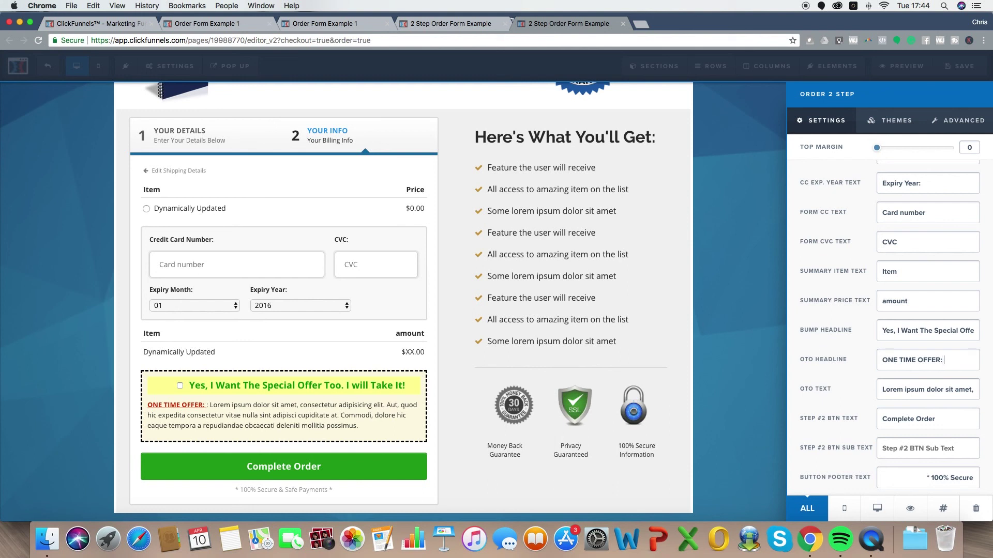
{"action": "type", "text": "£15"}
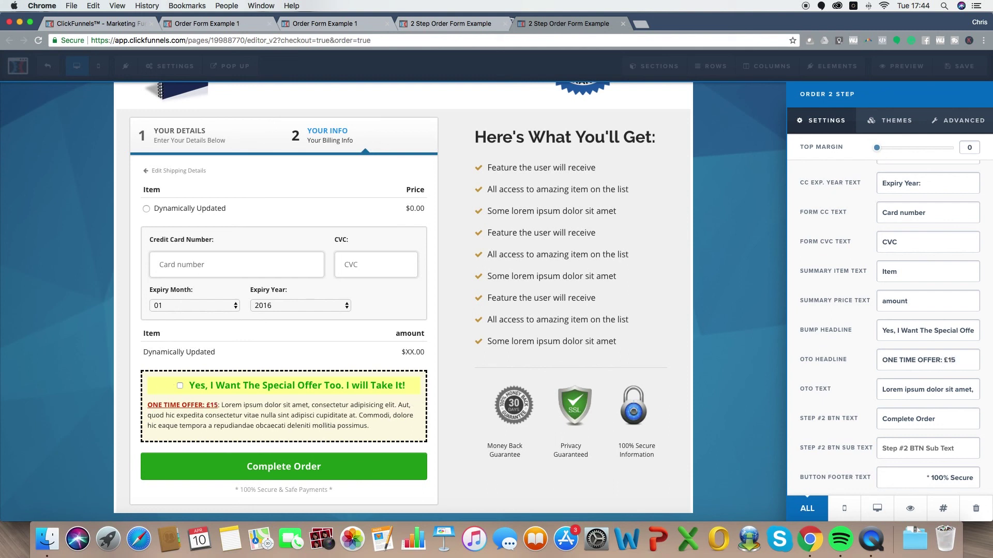
{"action": "scroll", "coordinate": [913, 386], "scroll_direction": "down", "scroll_amount": 1}
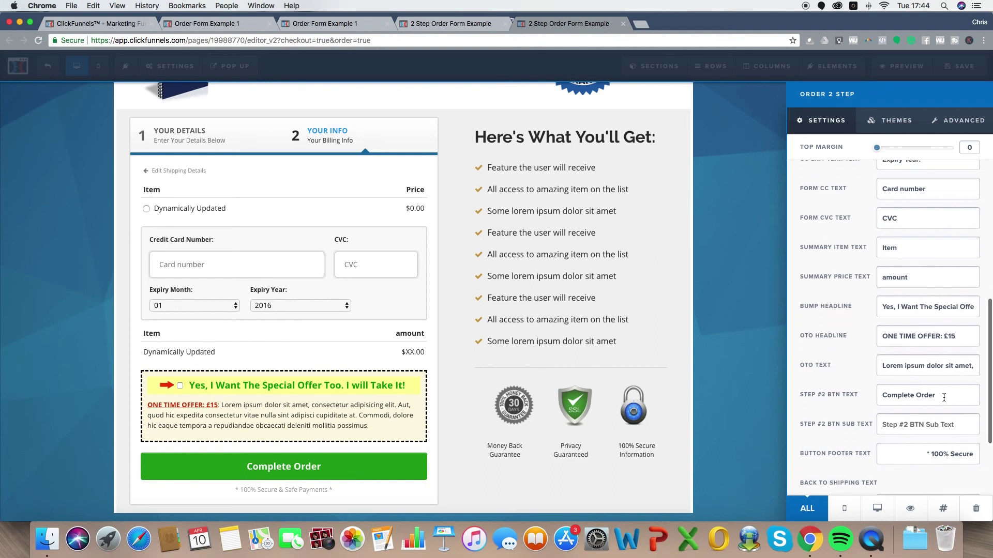
{"action": "left_click_drag", "start_coordinate": [914, 395], "coordinate": [948, 392]}
{"action": "left_click", "coordinate": [945, 391]}
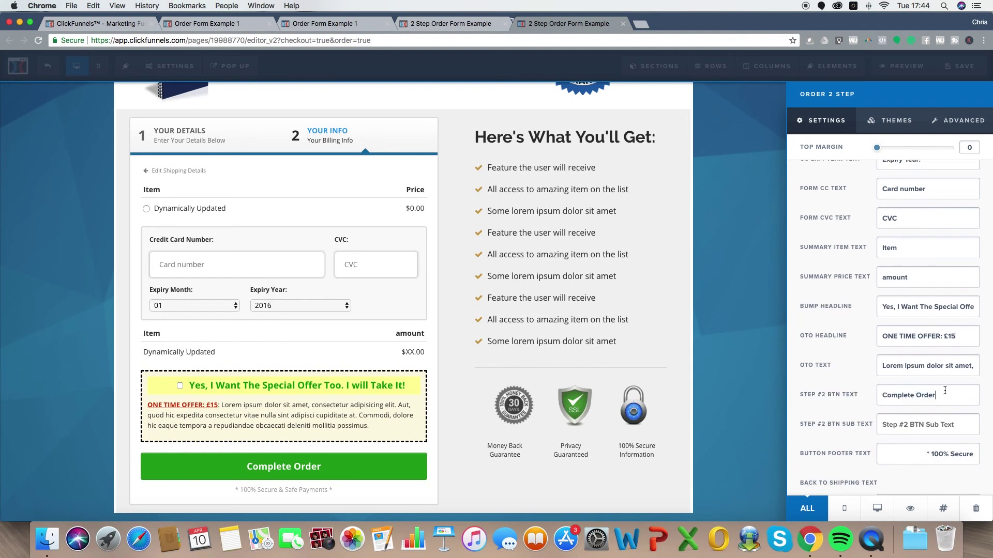
{"action": "type", "text": "Now"}
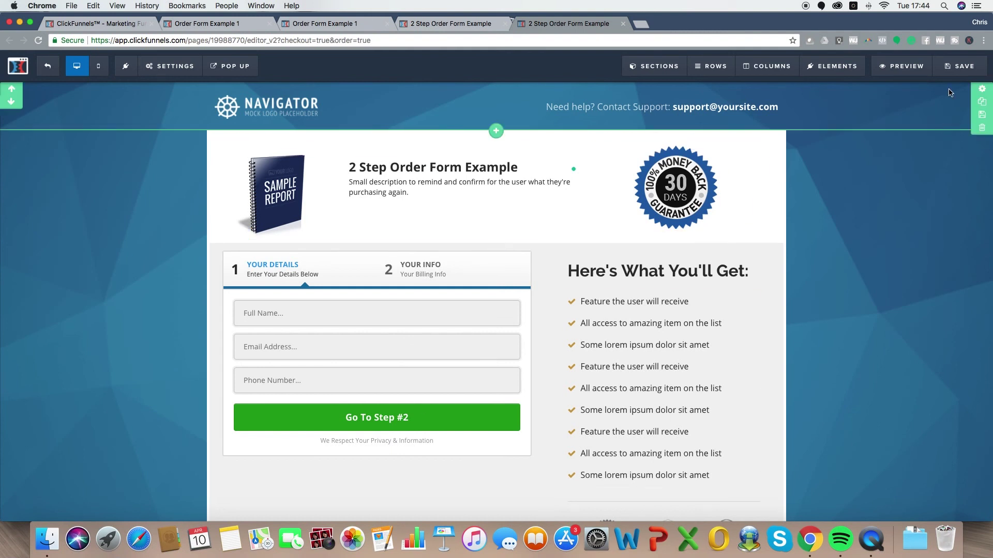
Save the order page and open the Order Form 2 step's Products tab
{"action": "left_click", "coordinate": [953, 68]}
{"action": "left_click", "coordinate": [17, 66]}
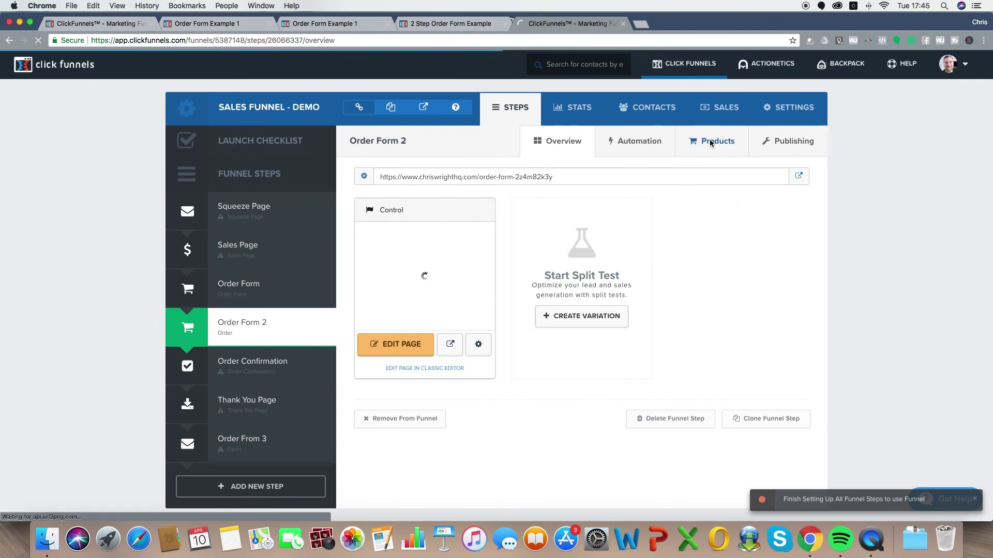
{"action": "left_click", "coordinate": [711, 144]}
Start a new product with Stripe billing and USD currency, then close it without creating
{"action": "left_click", "coordinate": [781, 282]}
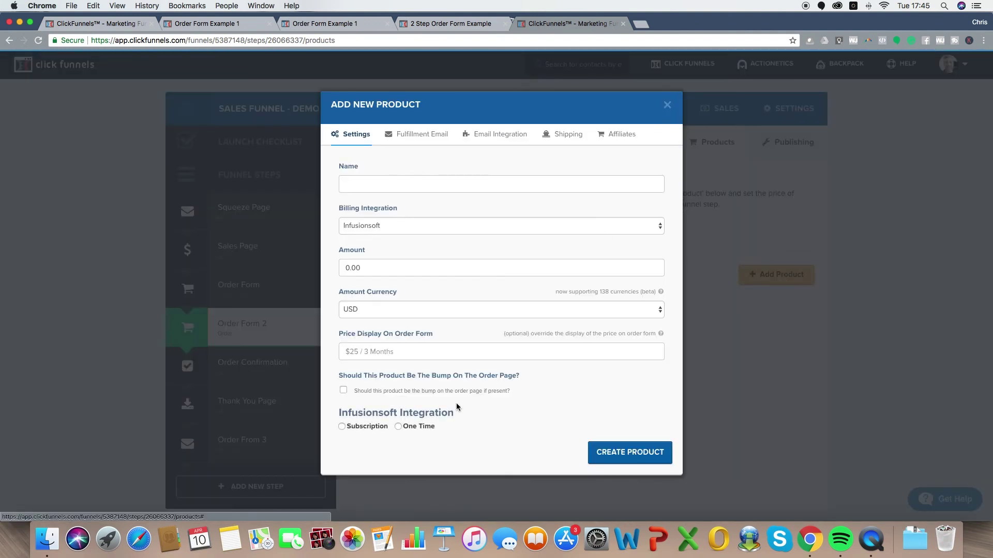
{"action": "left_click", "coordinate": [436, 225]}
{"action": "left_click", "coordinate": [365, 245]}
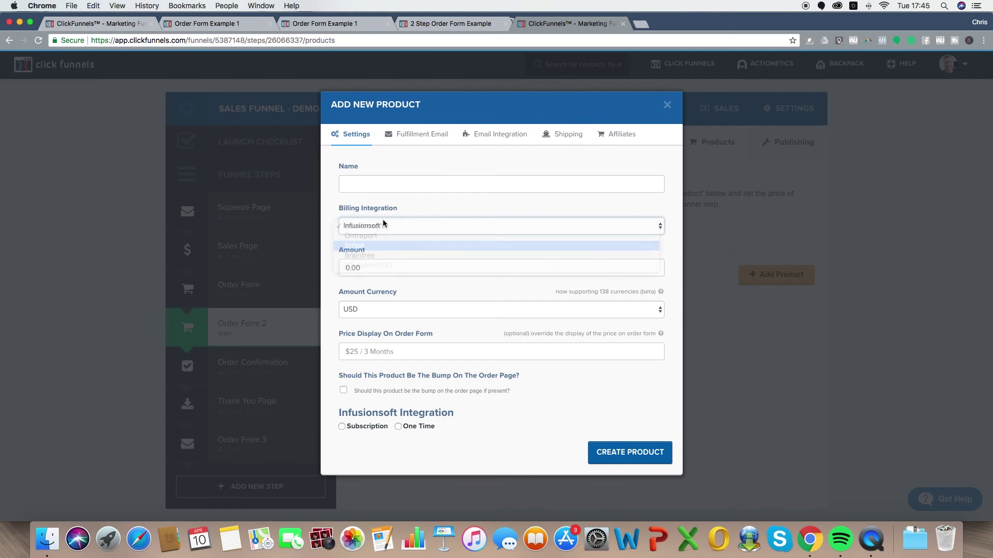
{"action": "left_click", "coordinate": [379, 309]}
{"action": "key", "text": "Escape"}
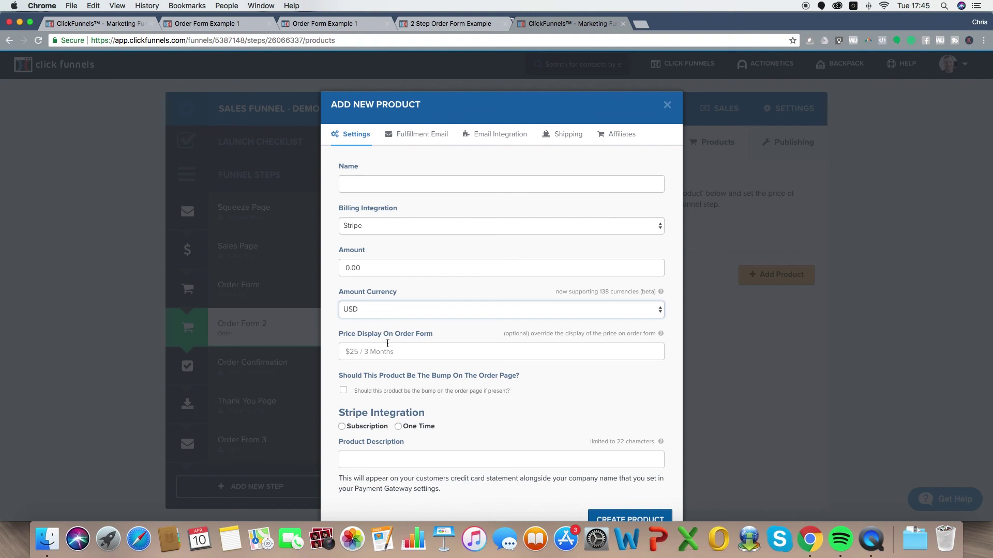
{"action": "scroll", "coordinate": [575, 407], "scroll_direction": "down", "scroll_amount": 2}
{"action": "scroll", "coordinate": [517, 336], "scroll_direction": "up", "scroll_amount": 2}
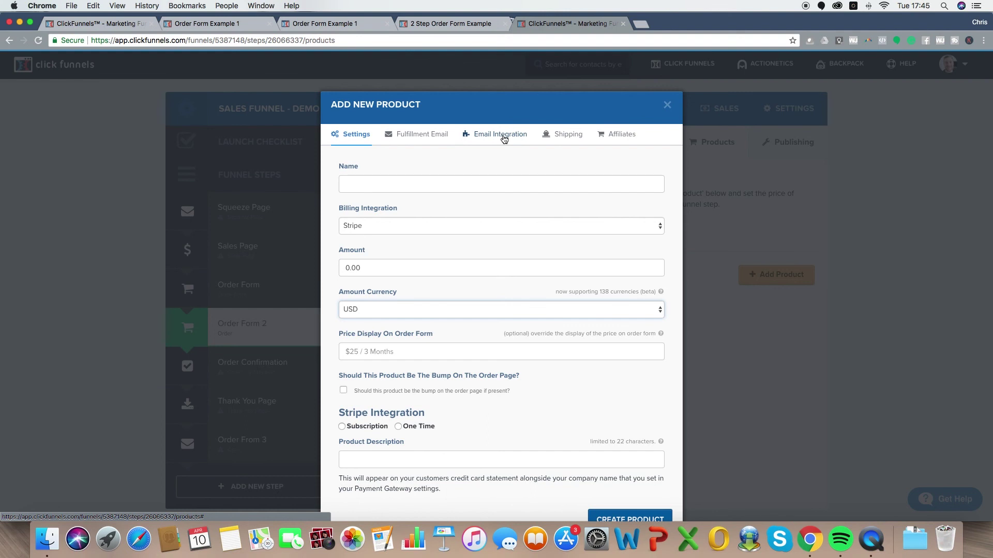
{"action": "left_click", "coordinate": [667, 106]}
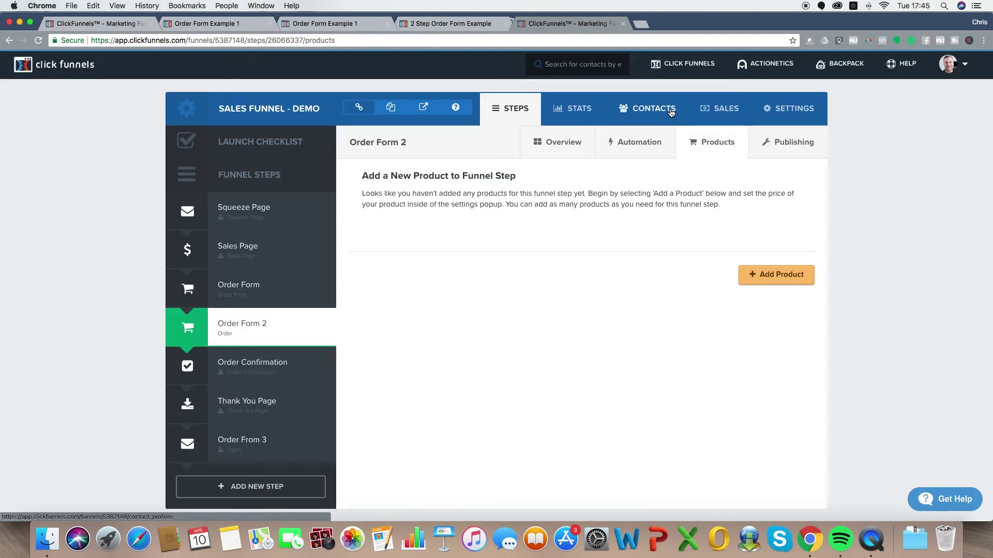